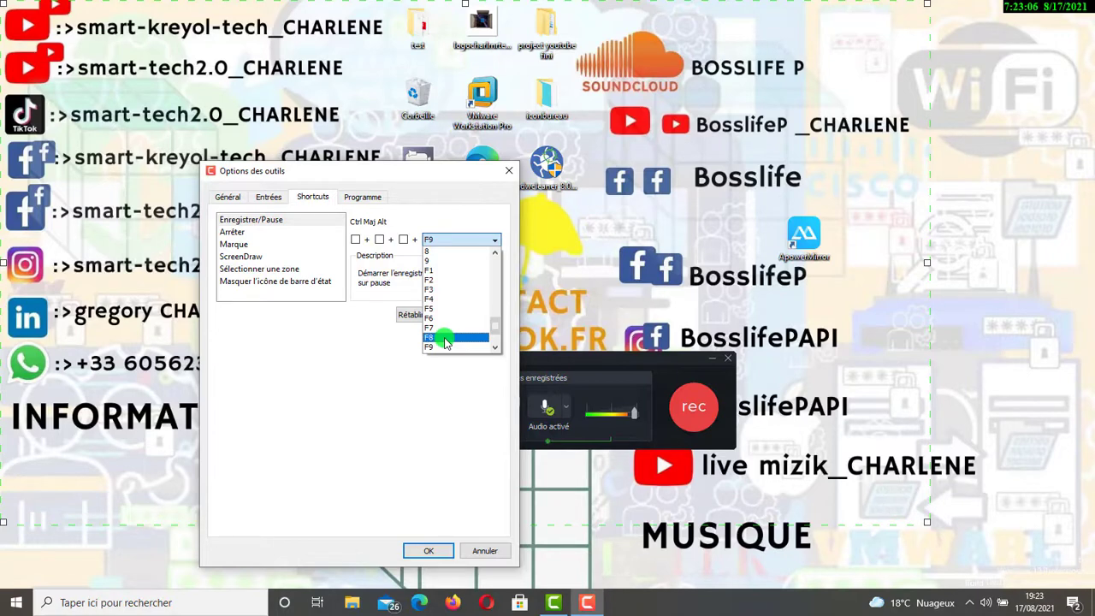
Examine the shortcuts for stopping, marking, ScreenDraw and zone selection, plus the Programme options, and close the tool options without changes
left_click(396, 347)
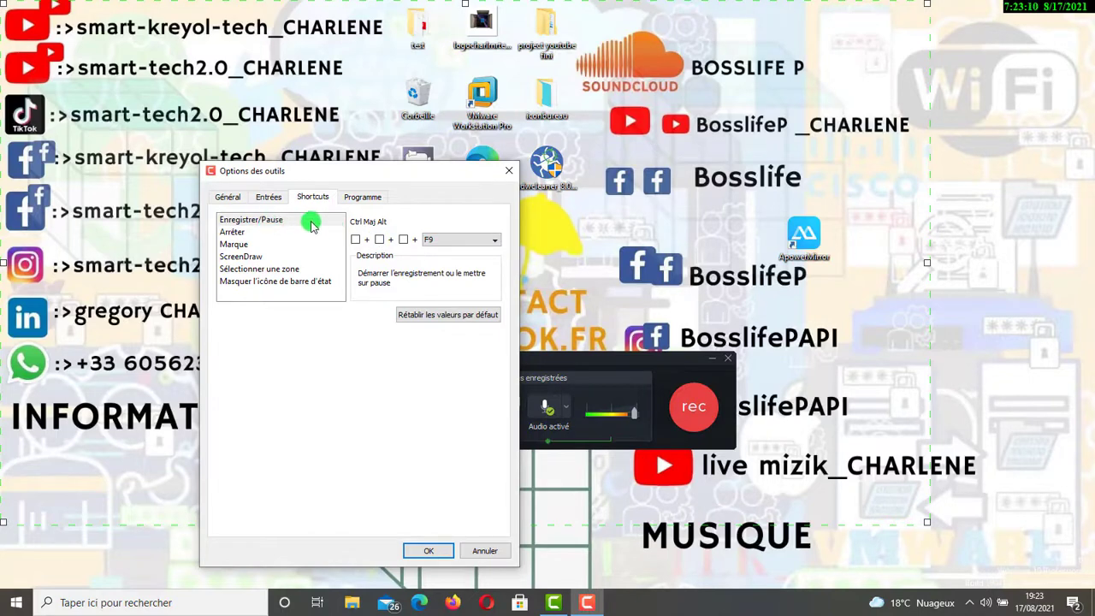
left_click(236, 232)
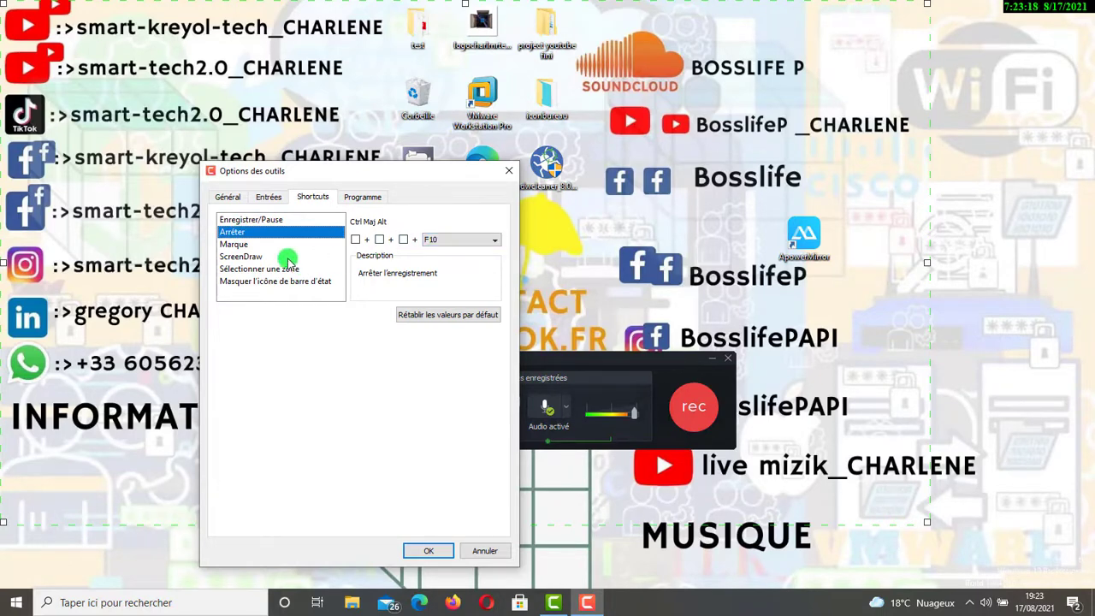
left_click(246, 247)
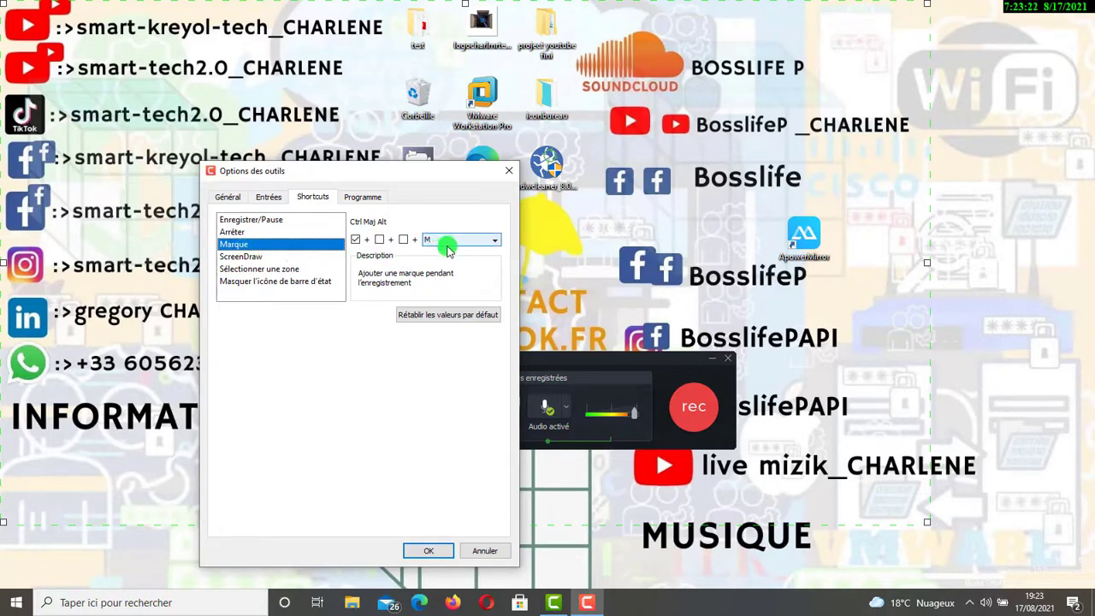
left_click(251, 257)
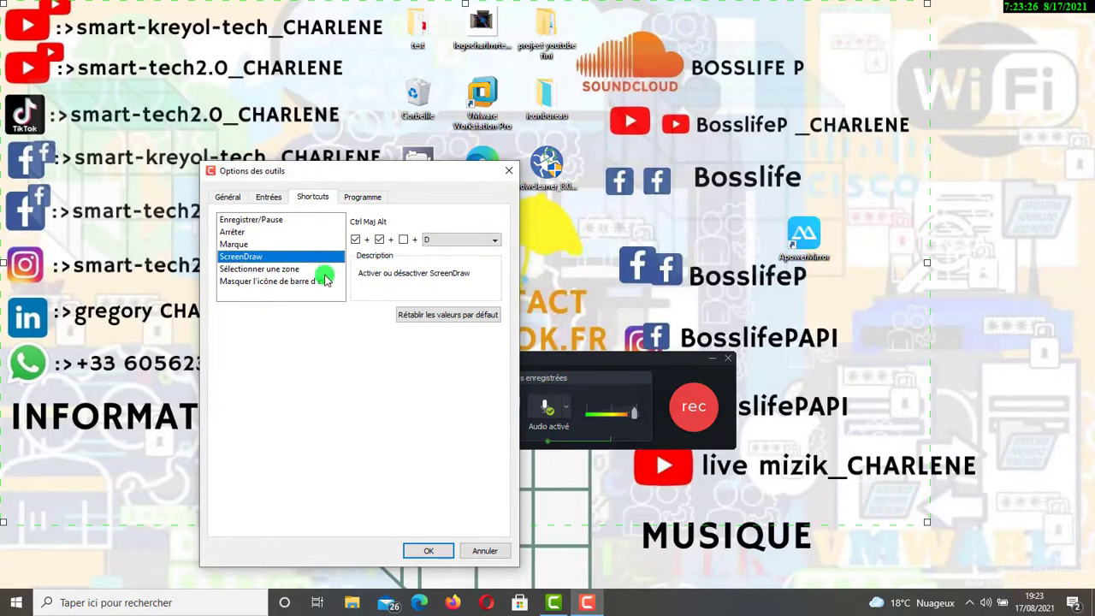
left_click(270, 269)
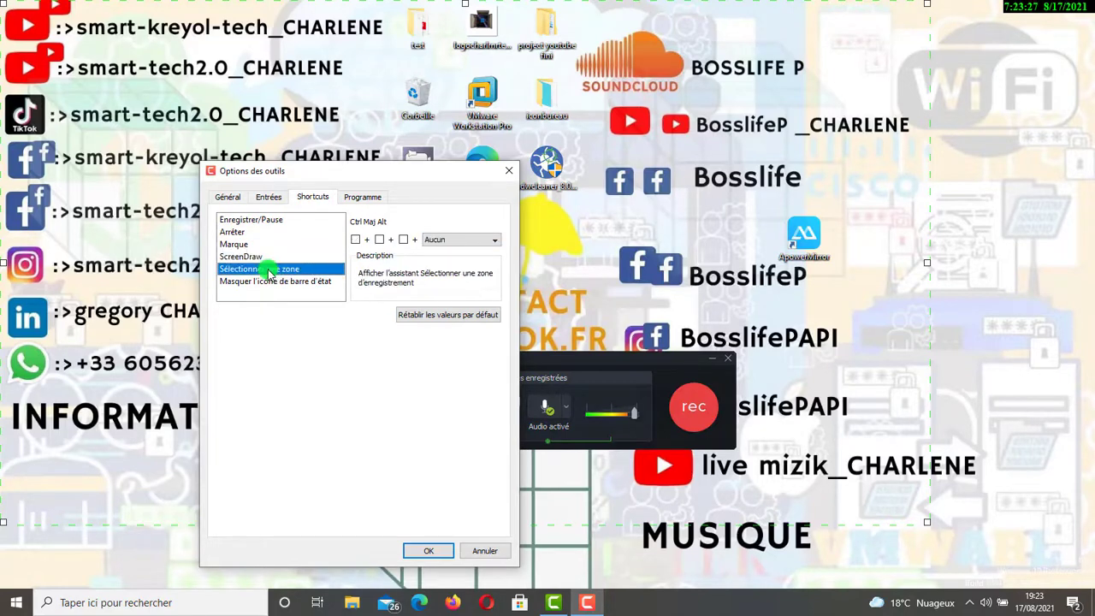
left_click(445, 242)
left_click(443, 250)
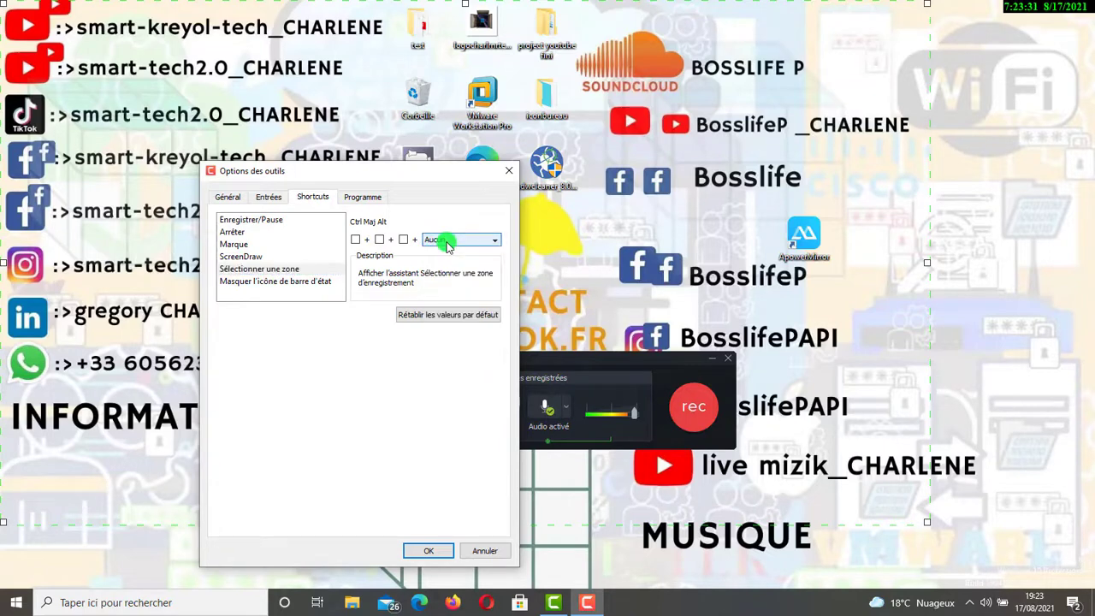
left_click(366, 198)
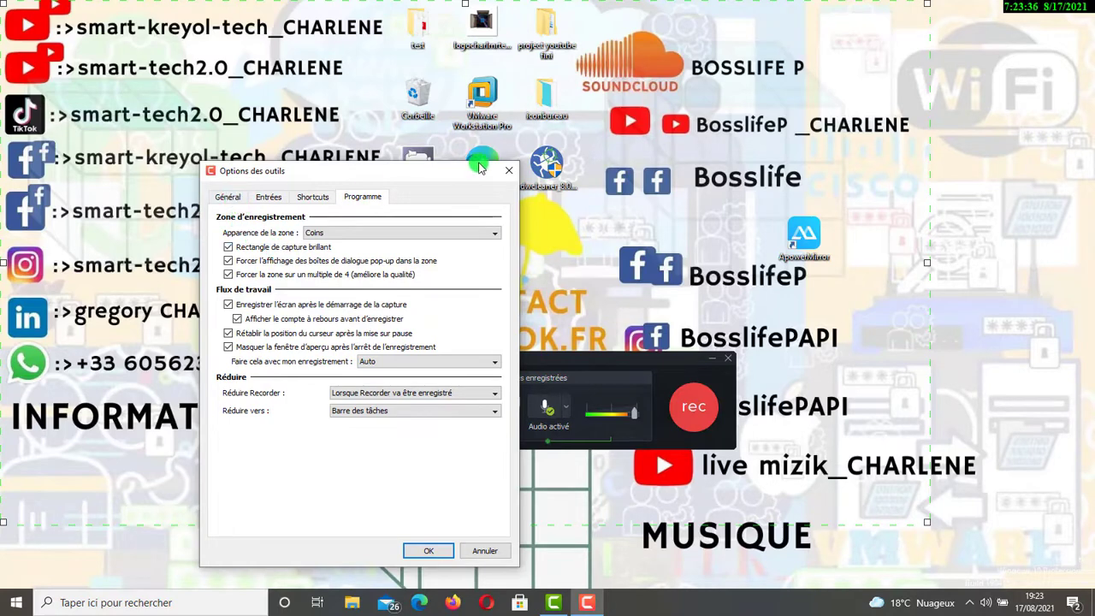
left_click(510, 174)
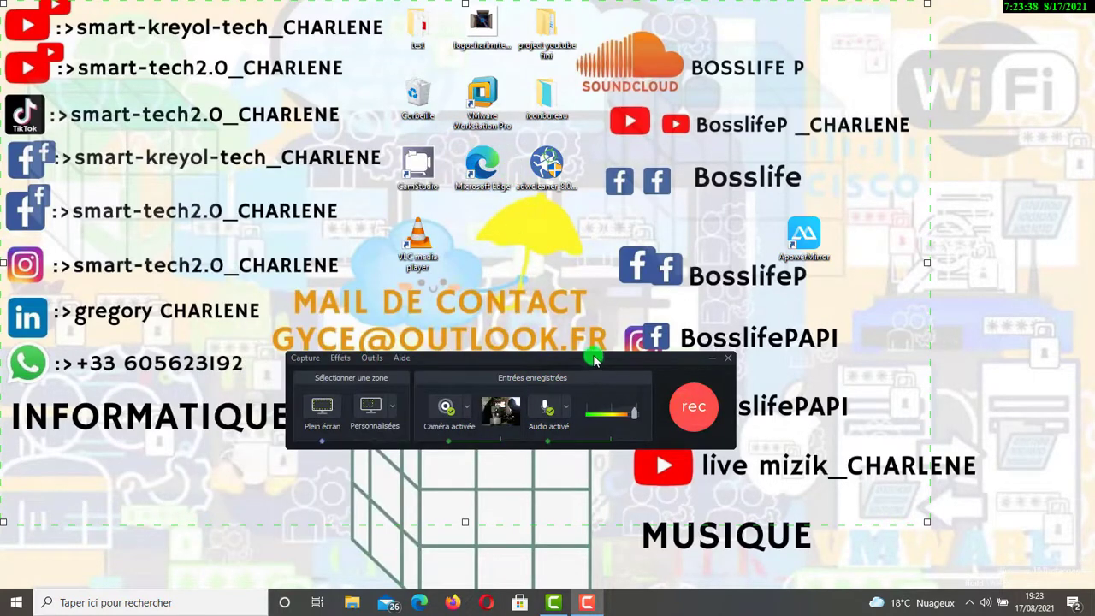
Try to start a recording with the camera and audio enabled, and dismiss the messages
mouse_move(504, 415)
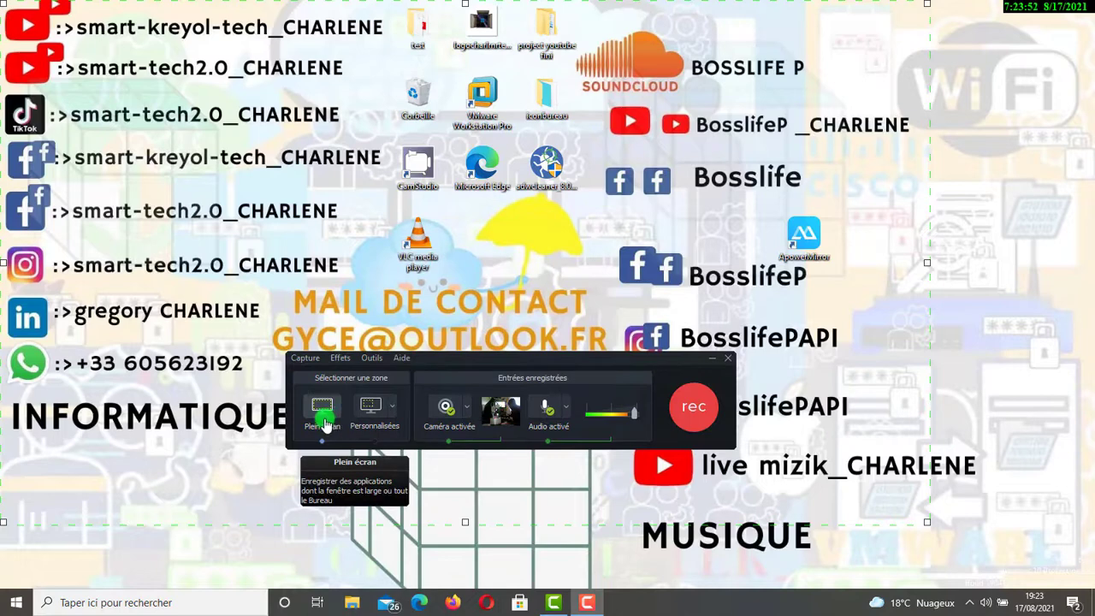
left_click(694, 409)
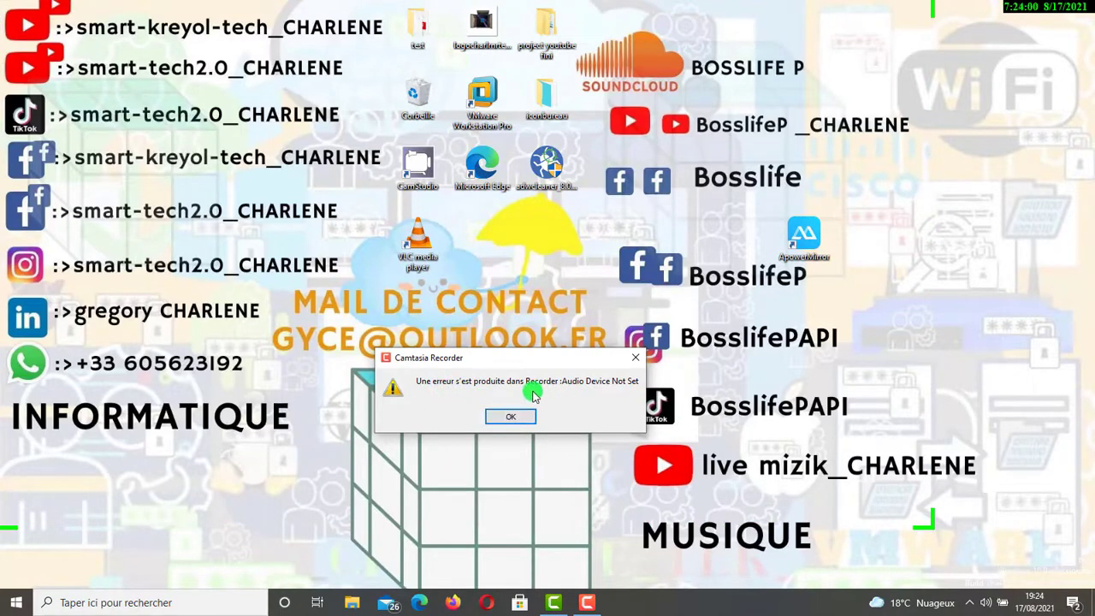
left_click(510, 416)
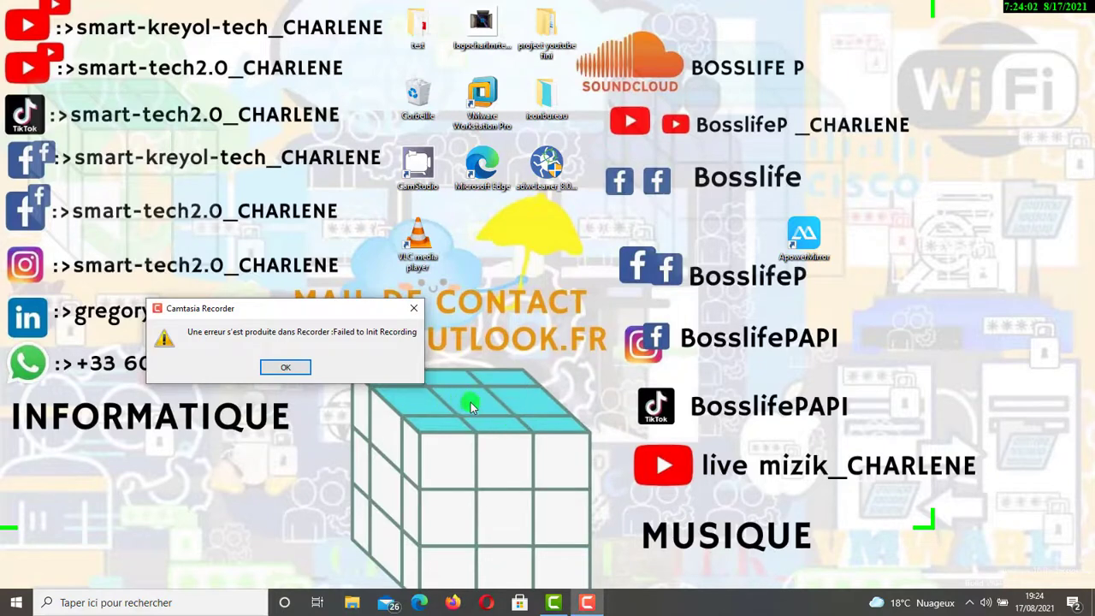
left_click(287, 368)
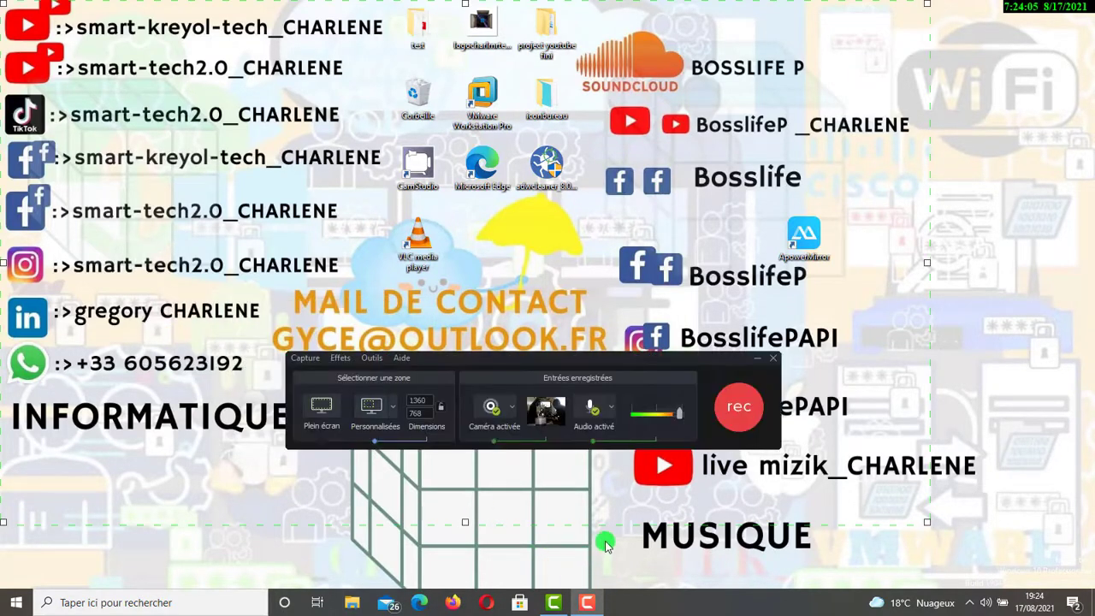
Reselect Microphone (2- High Definition Audio Device) as the audio input and try to start the recording again
left_click(611, 407)
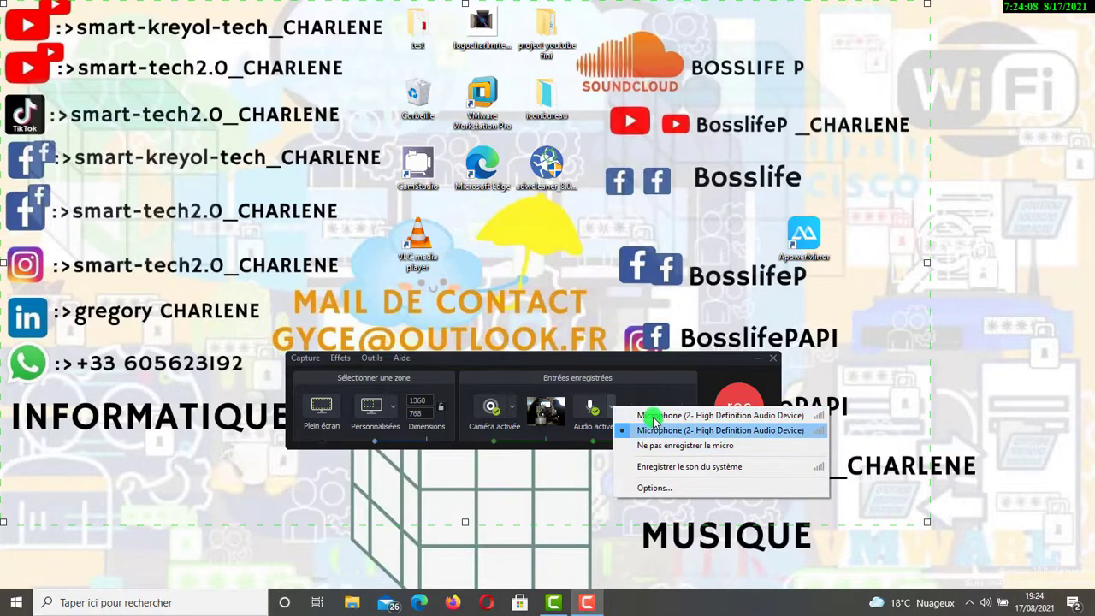
left_click(642, 430)
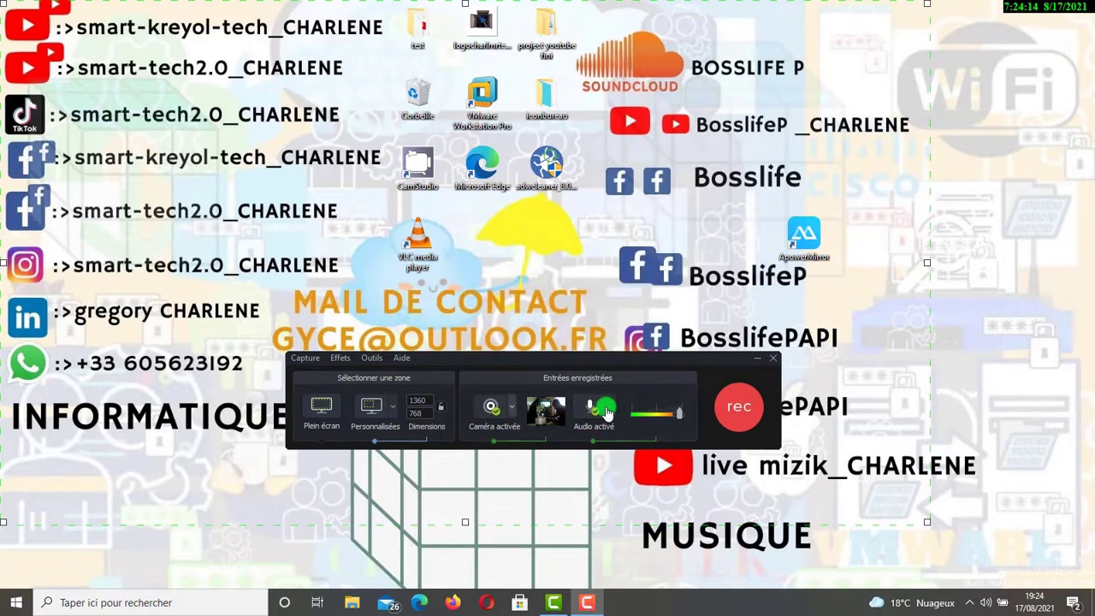
left_click(729, 413)
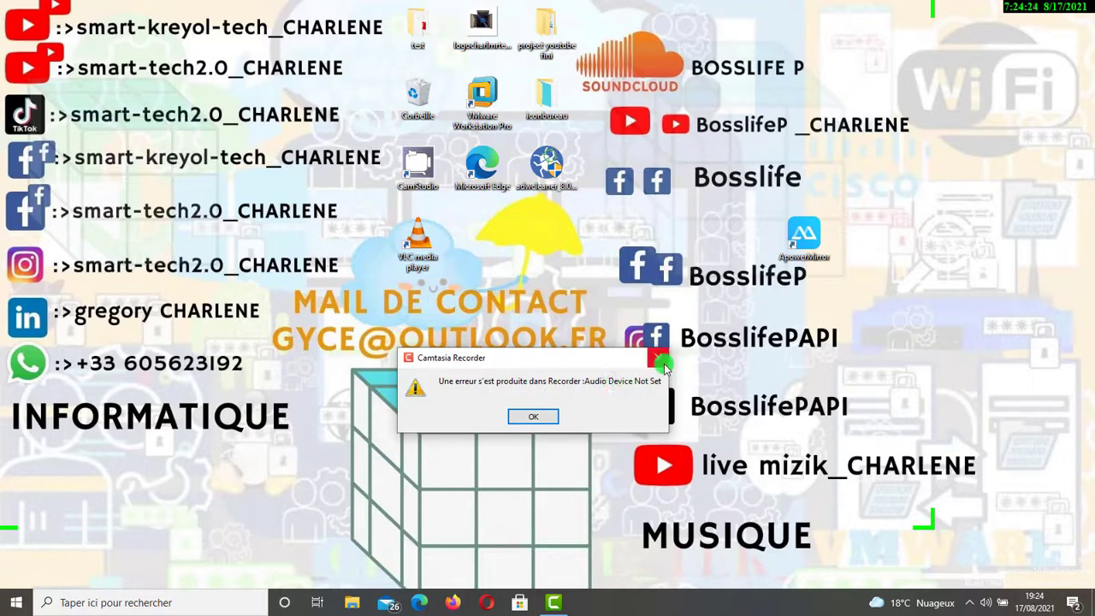
left_click(533, 417)
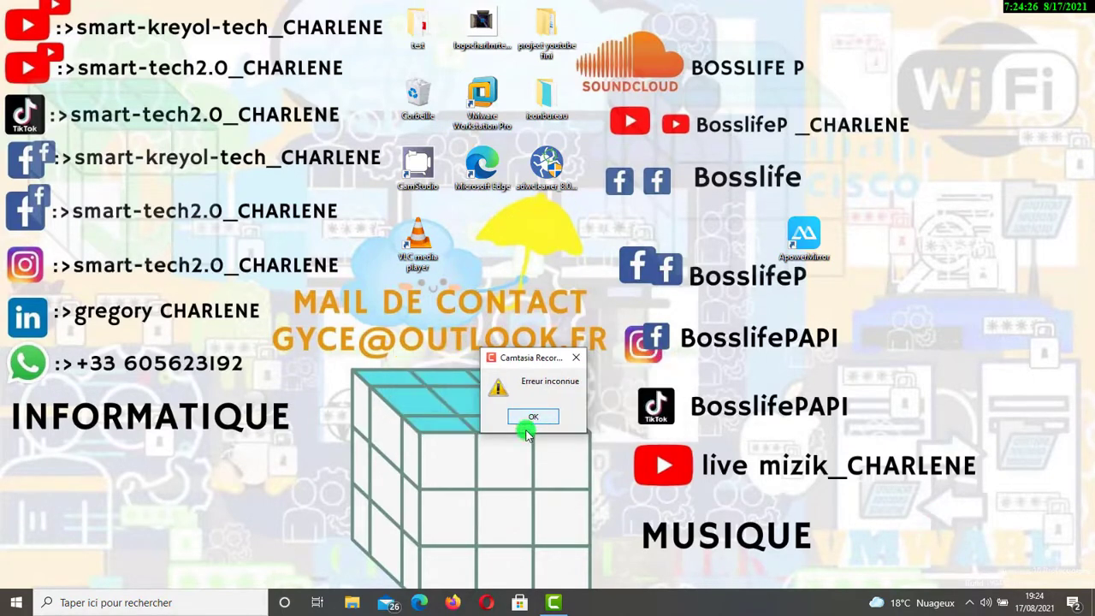
left_click(531, 420)
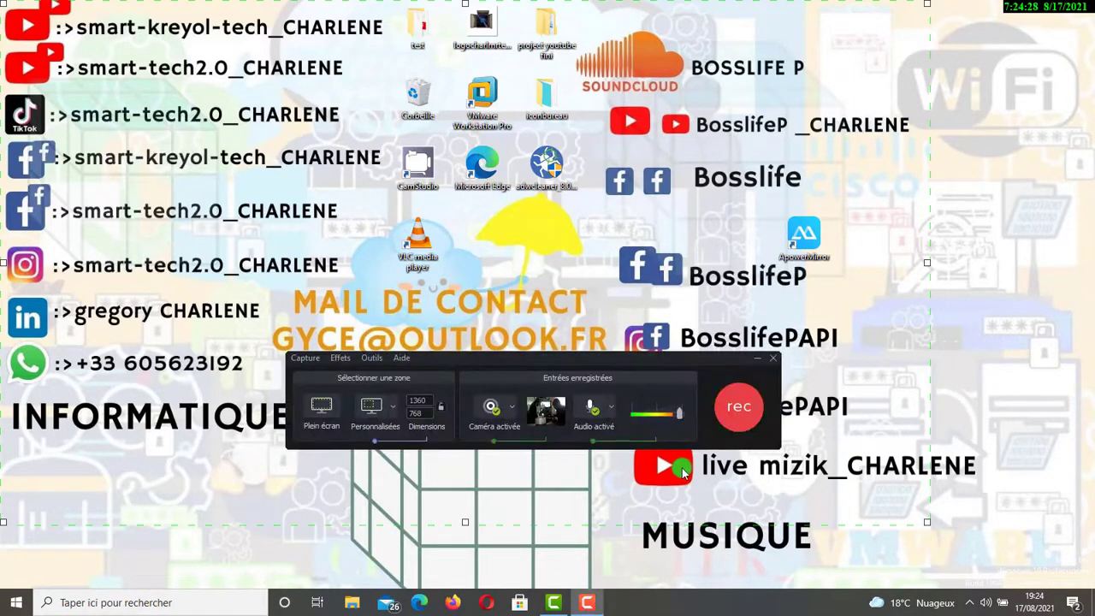
Turn off audio recording and start recording the 1360x768 zone with the camera enabled
left_click(596, 408)
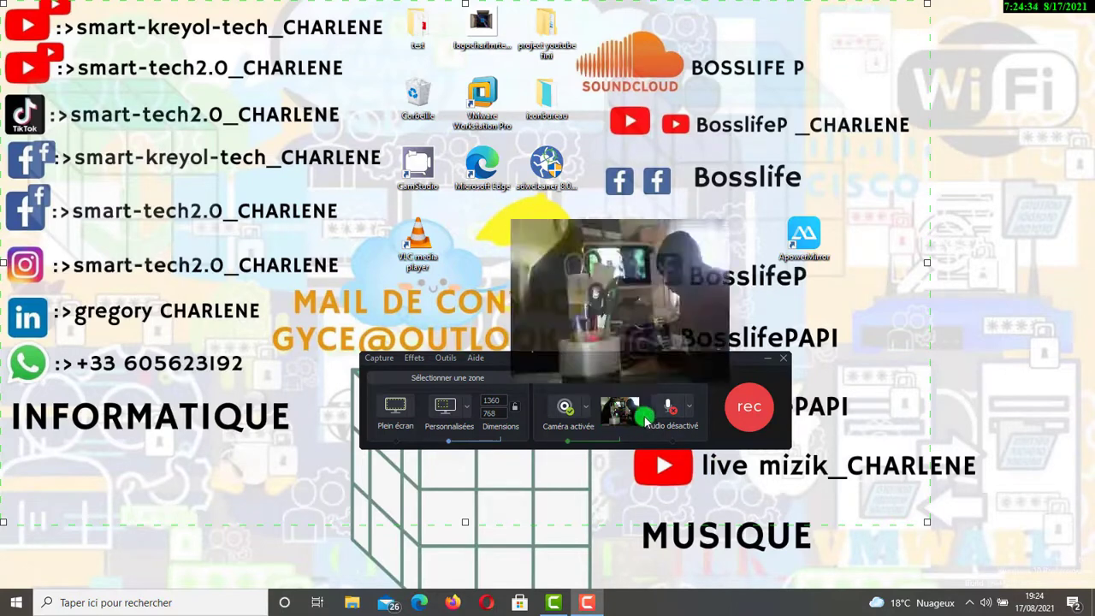
left_click(750, 408)
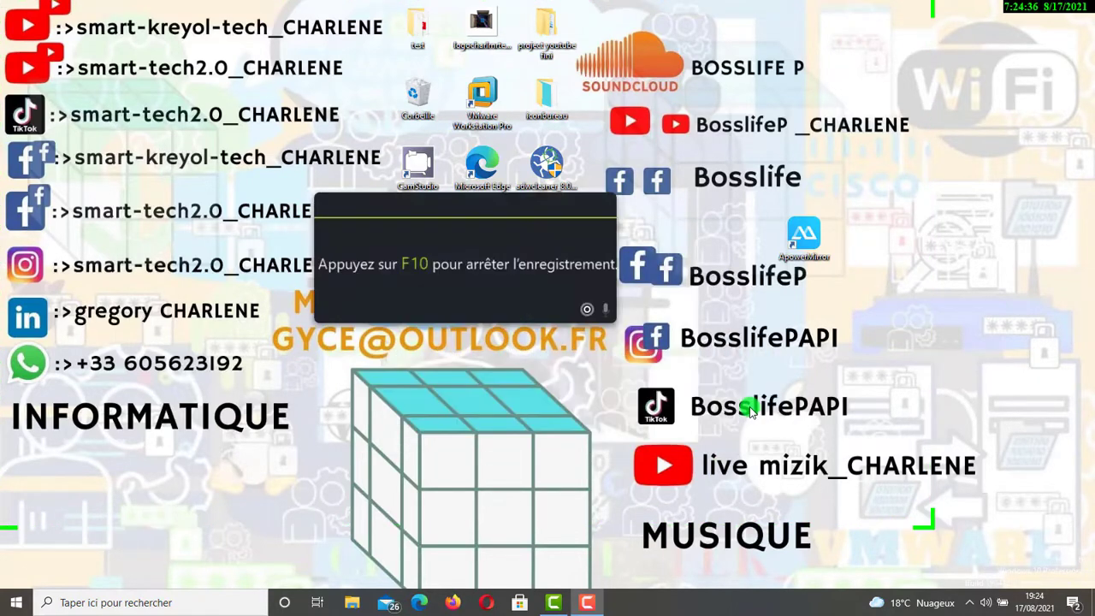
mouse_move(592, 608)
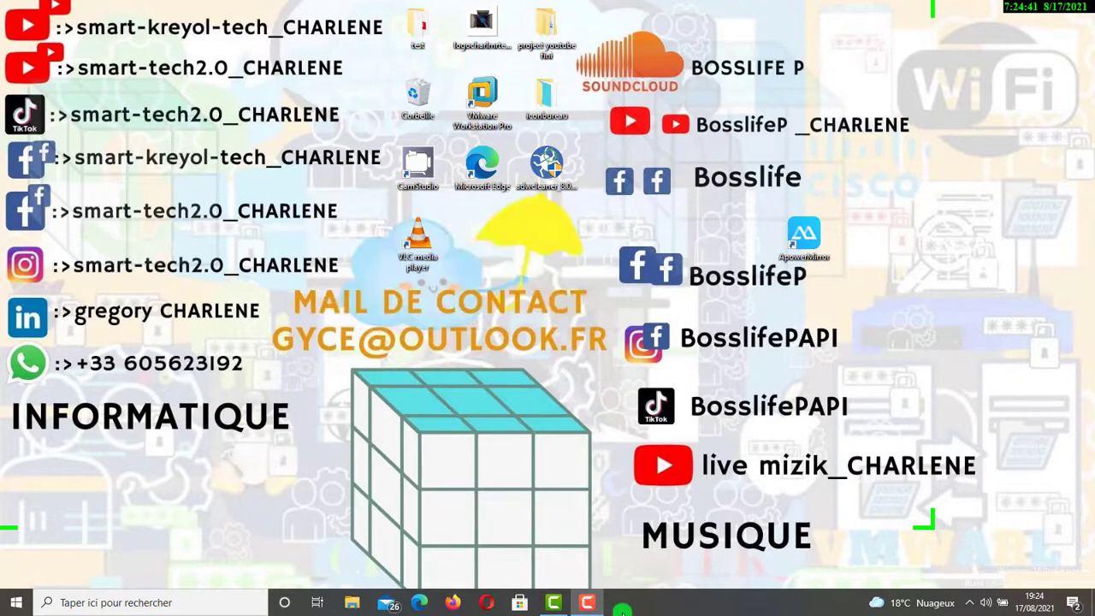
Bring back the recorder and delete the recording in progress, confirming the deletion
left_click(590, 606)
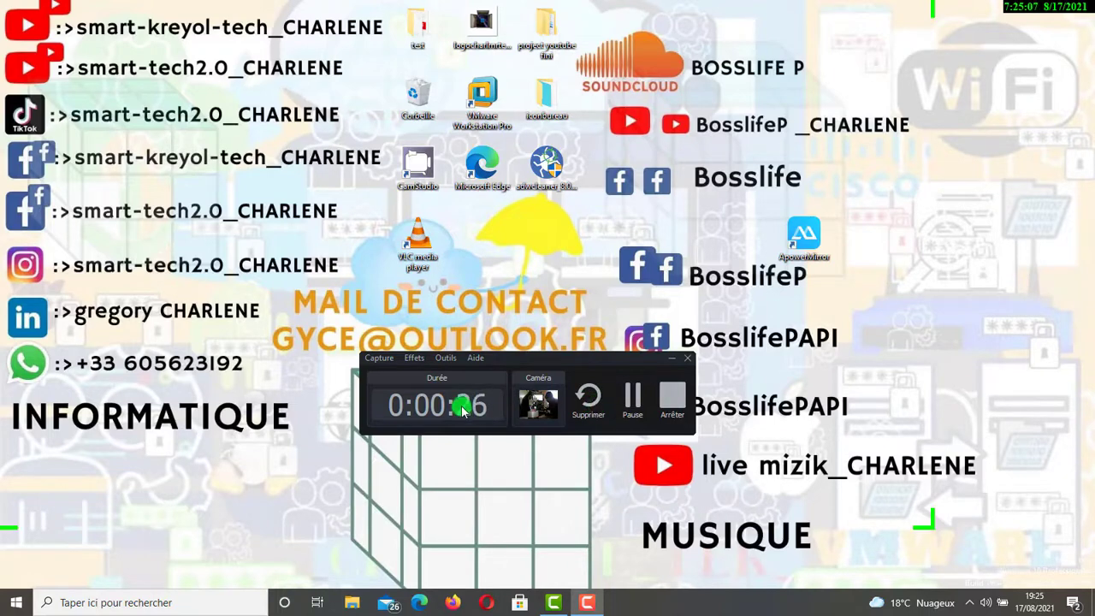
left_click(596, 409)
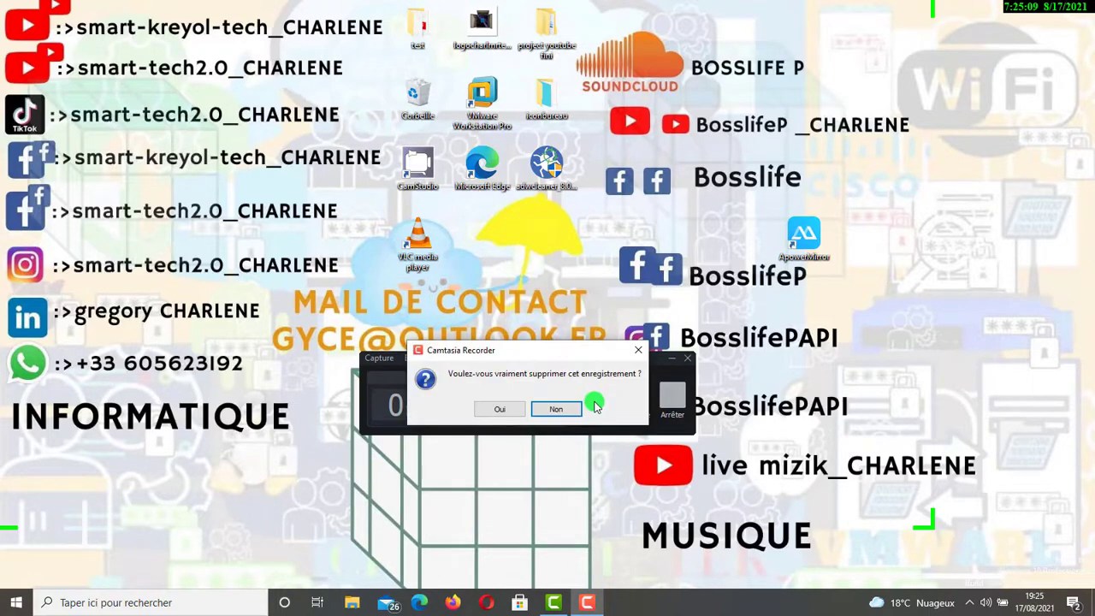
left_click(494, 413)
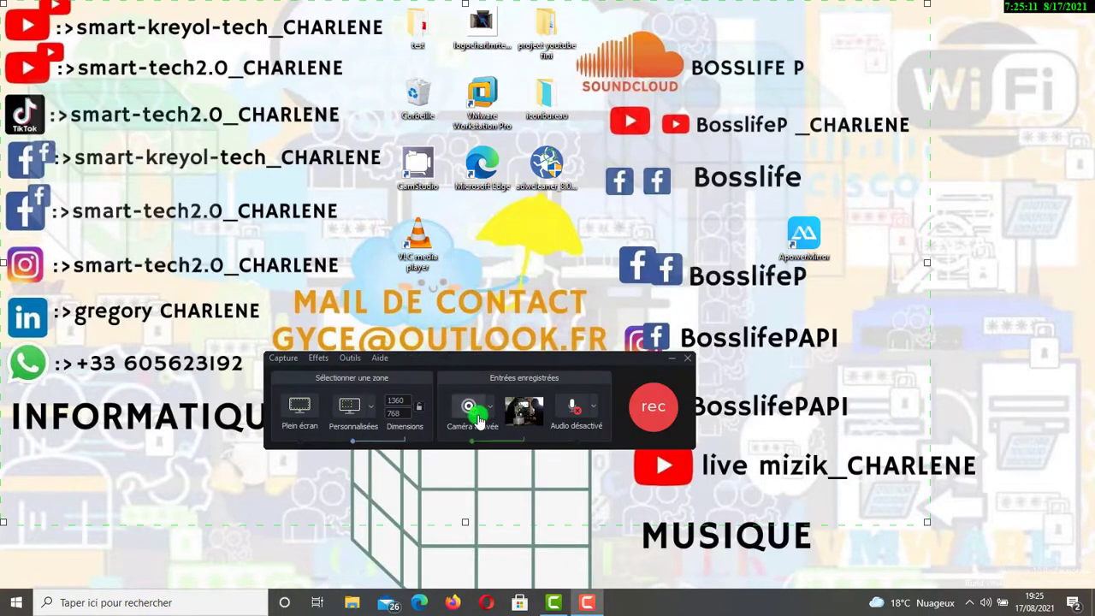
Bring up the Camtasia editor and start a full-screen recording with the camera on and audio off
left_click(555, 604)
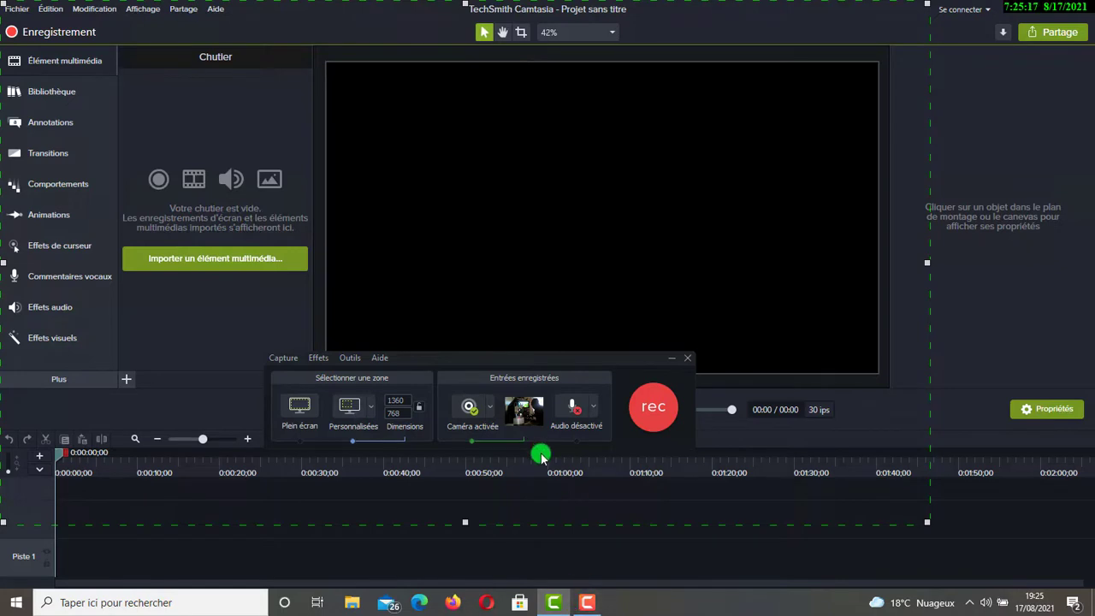
left_click_drag(526, 363, 545, 295)
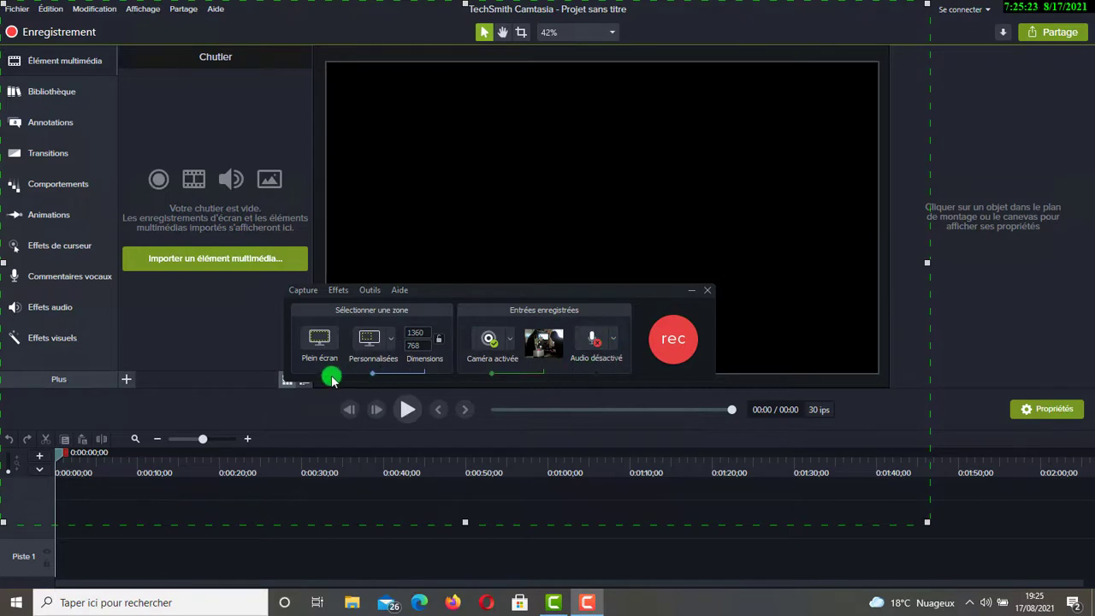
left_click(327, 341)
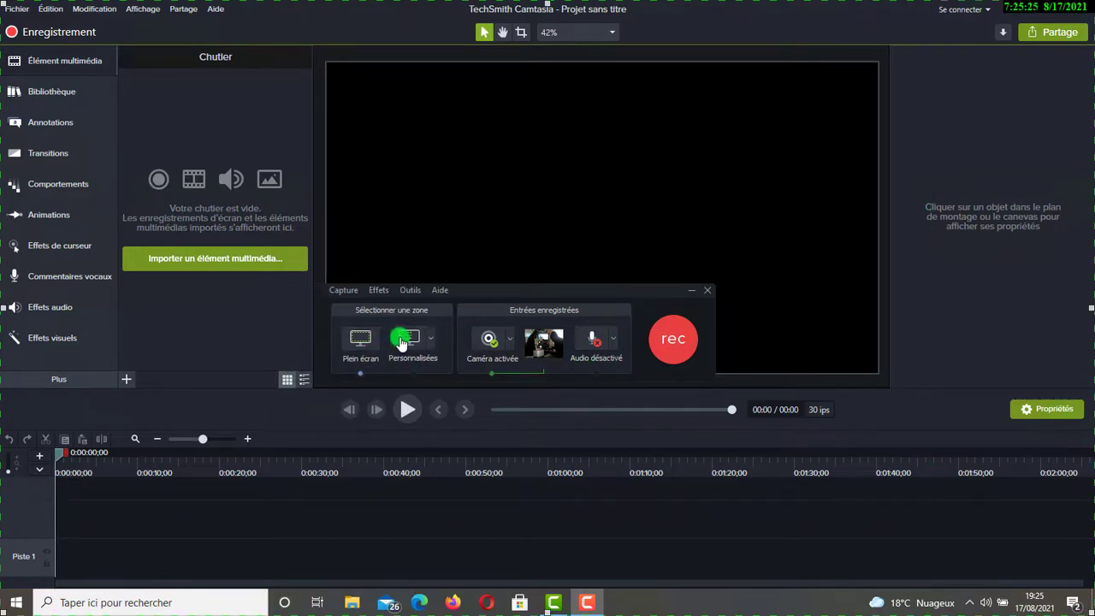
left_click(440, 344)
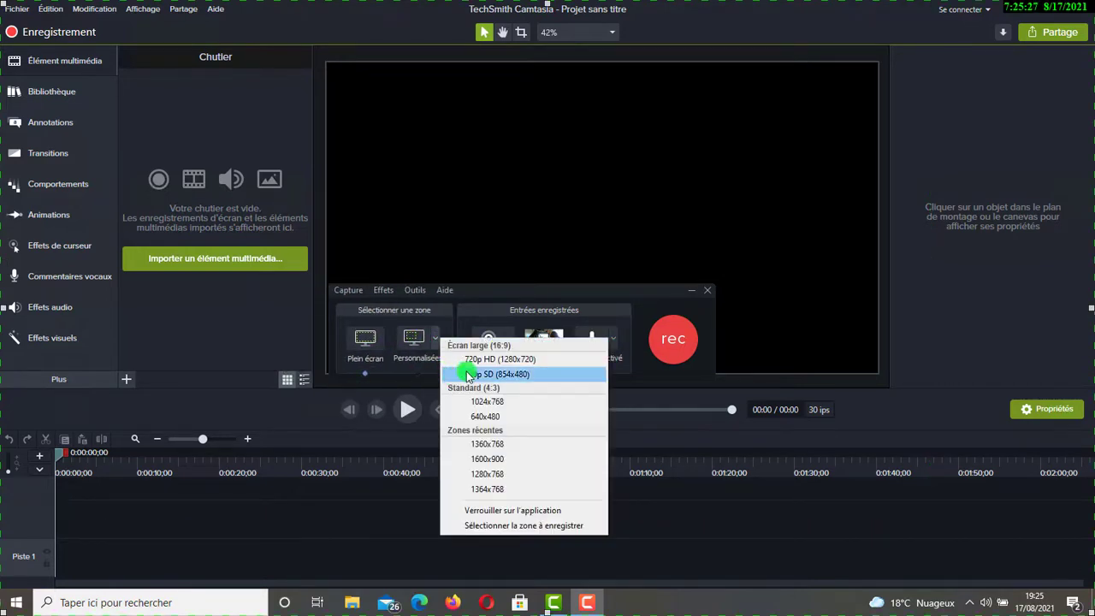
left_click(493, 348)
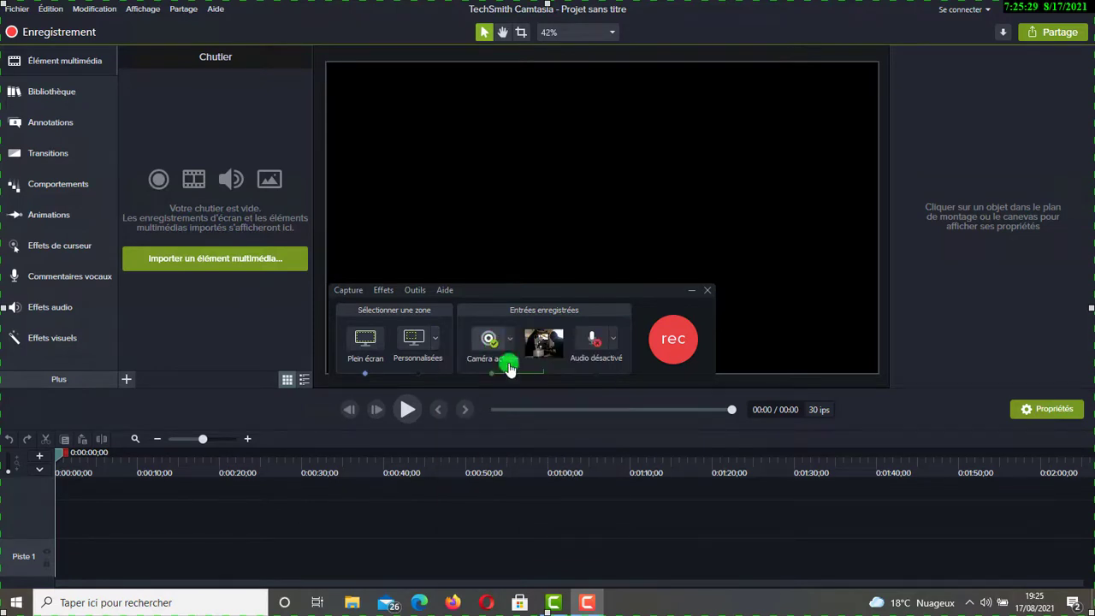
left_click(675, 344)
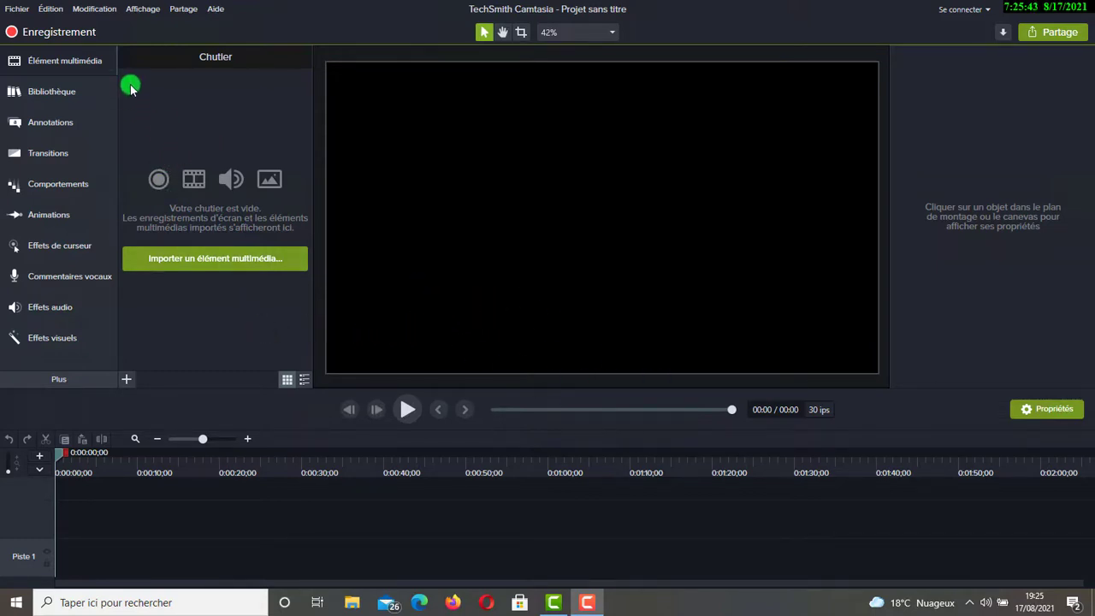
Minimize the Camtasia editor, search Windows for "wo" and open WordPad
left_click(1014, 11)
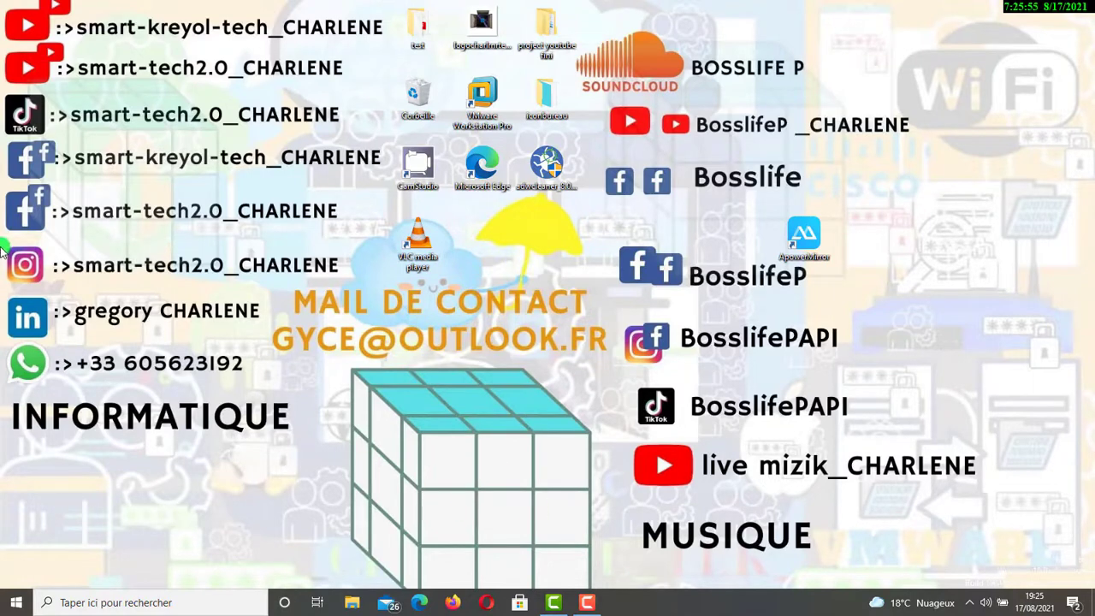
left_click(224, 609)
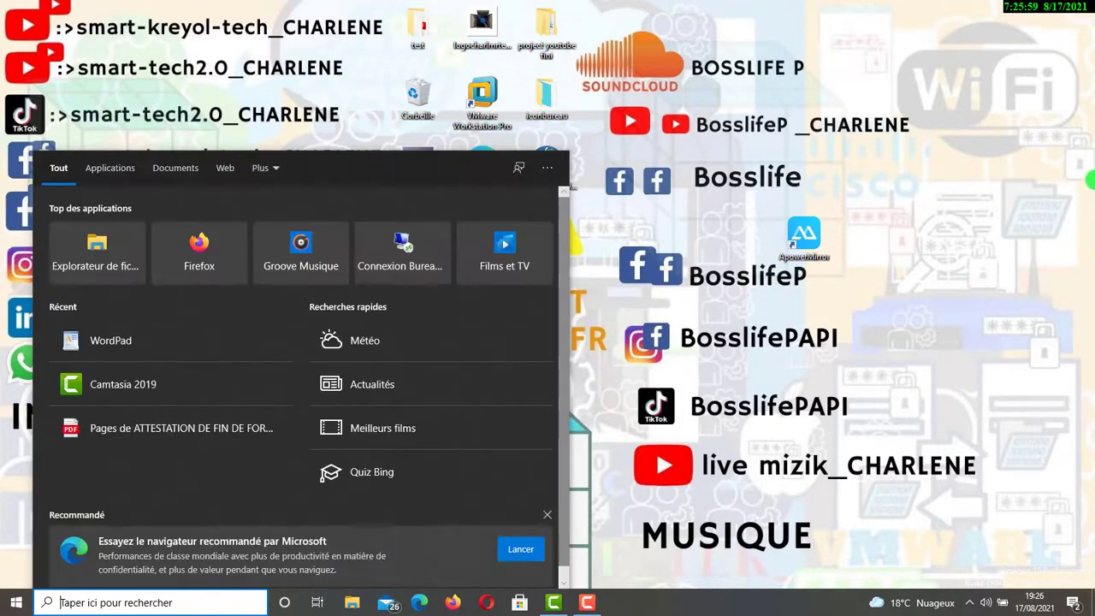
left_click(894, 178)
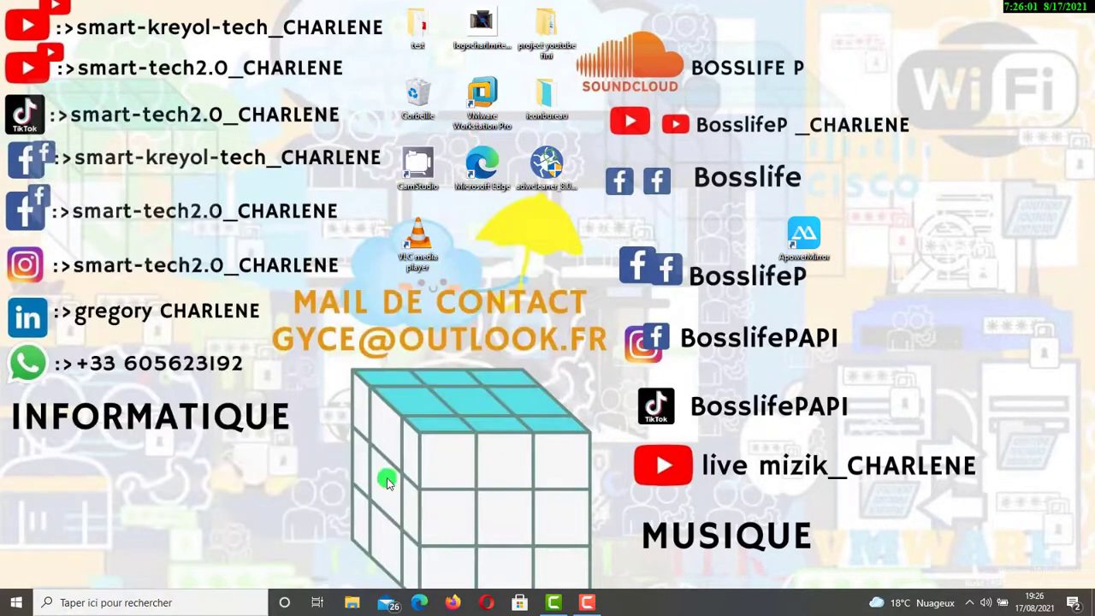
left_click(186, 608)
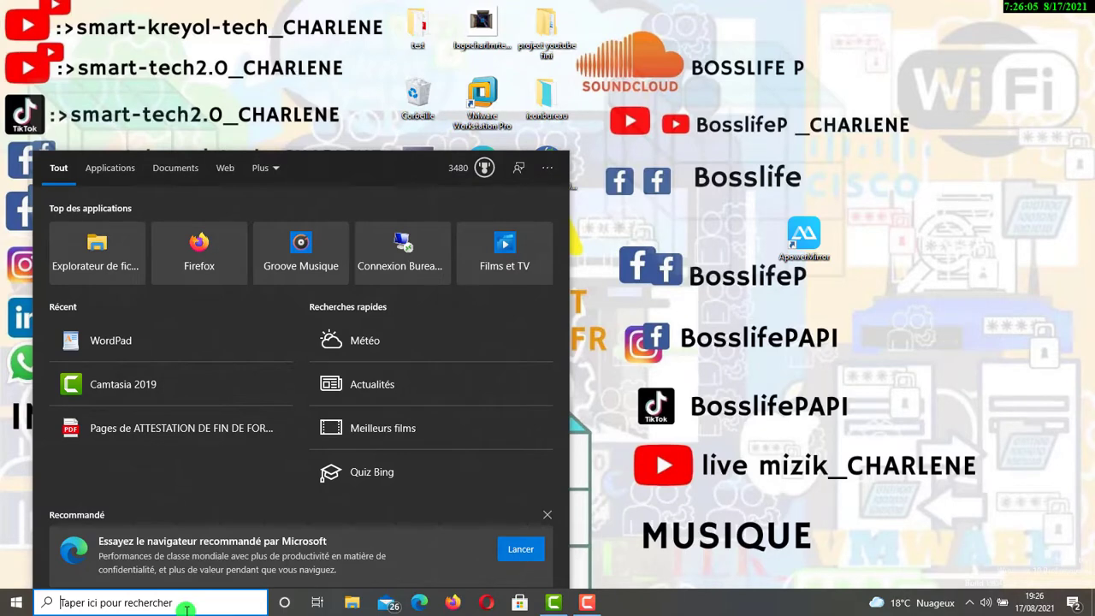
type("wo")
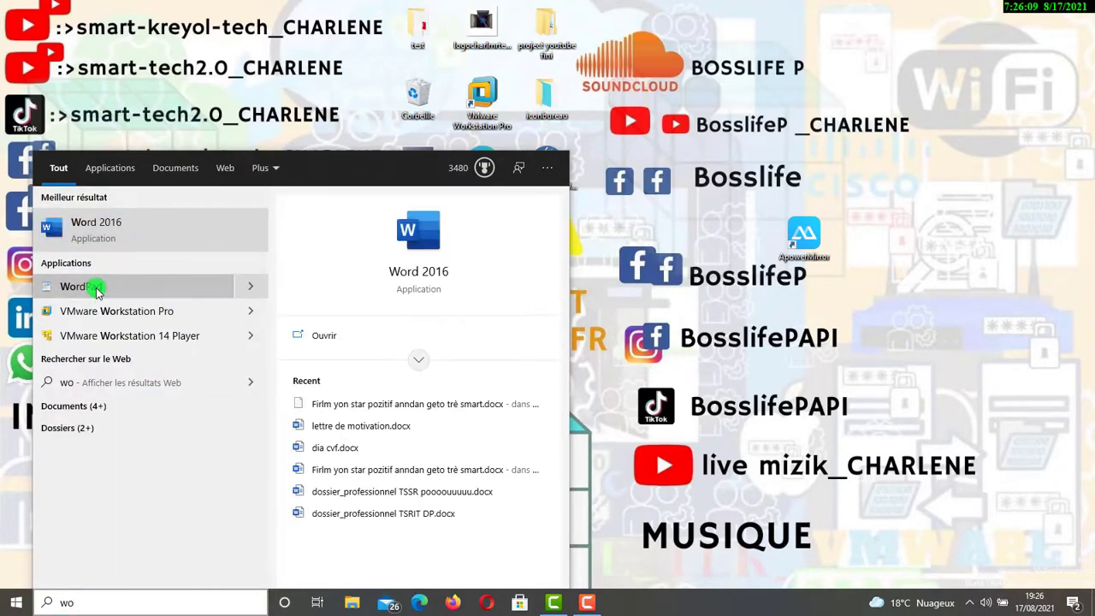
left_click(96, 287)
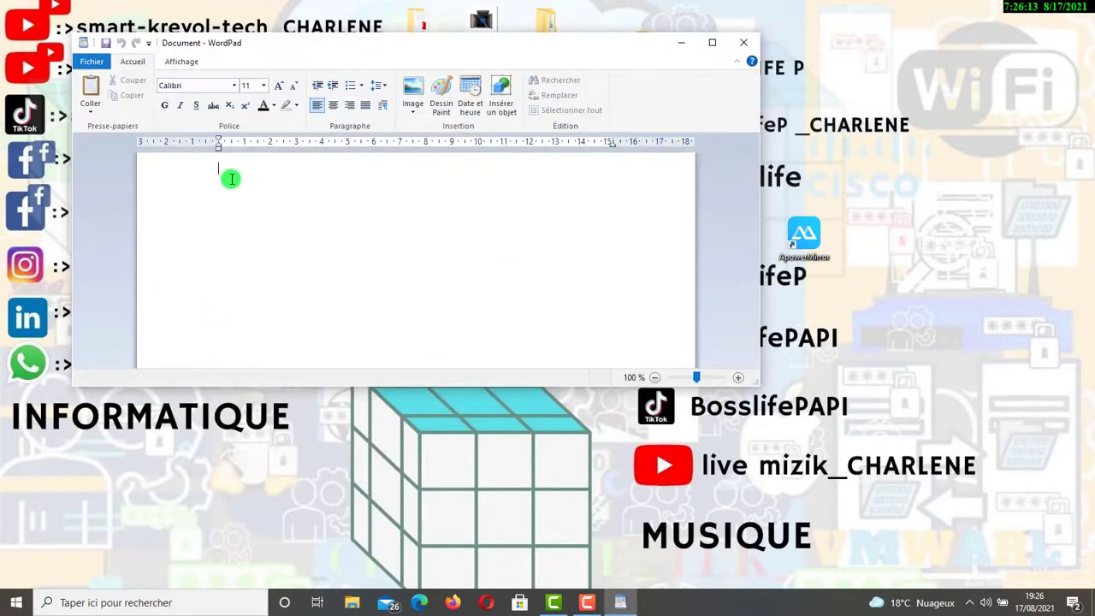
Reposition the WordPad window and write "TEST" in capitals on the first line of the blank document
left_click_drag(315, 43, 373, 51)
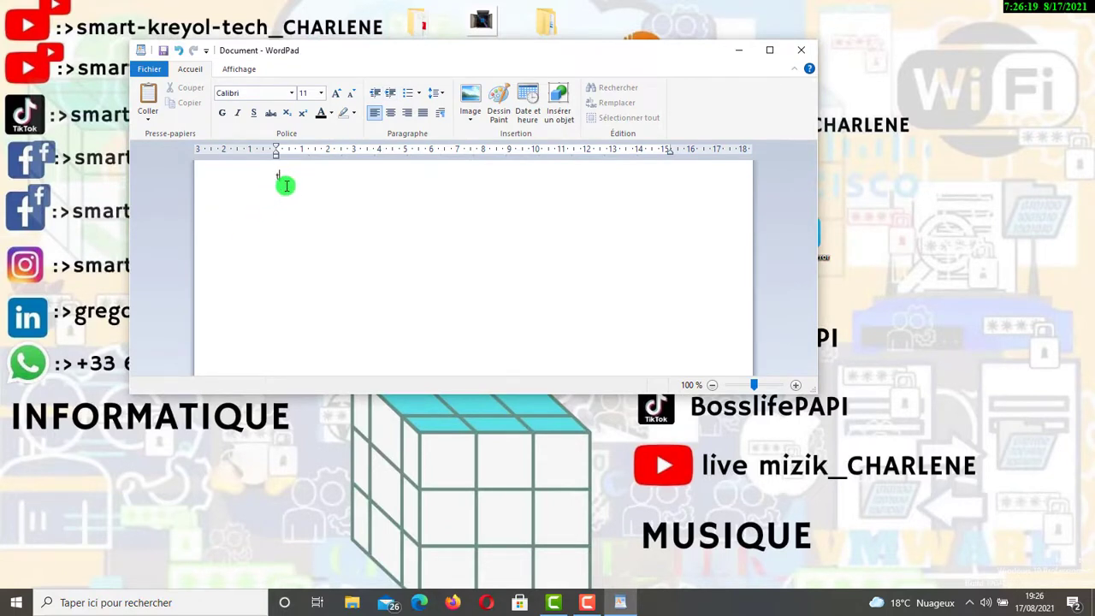
type("tes")
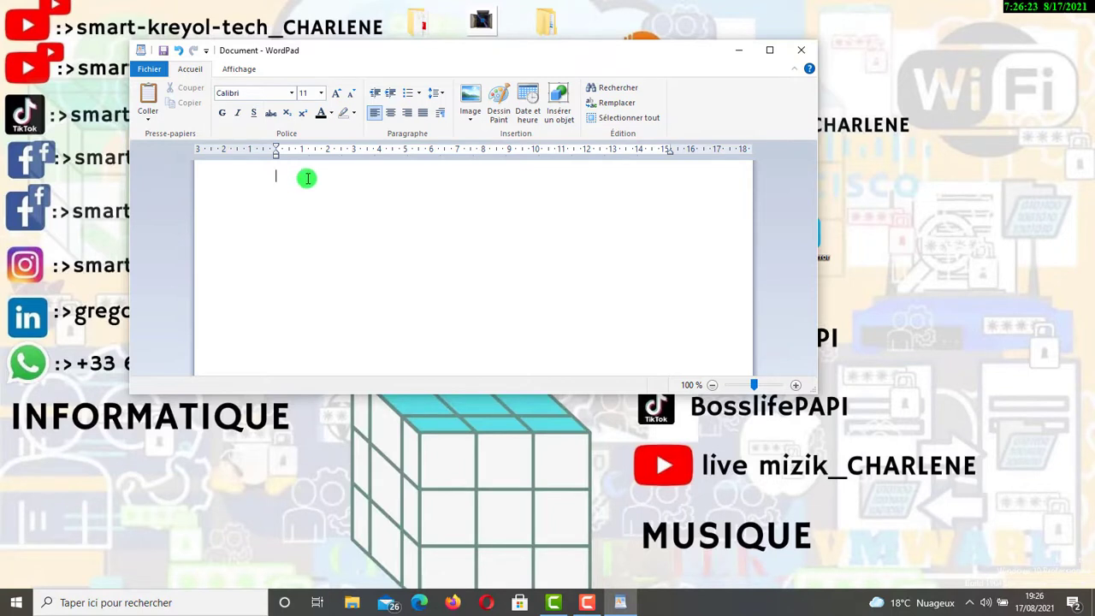
type("TEST")
Change the font colour of the word "TEST" to green
left_click_drag(283, 177, 245, 175)
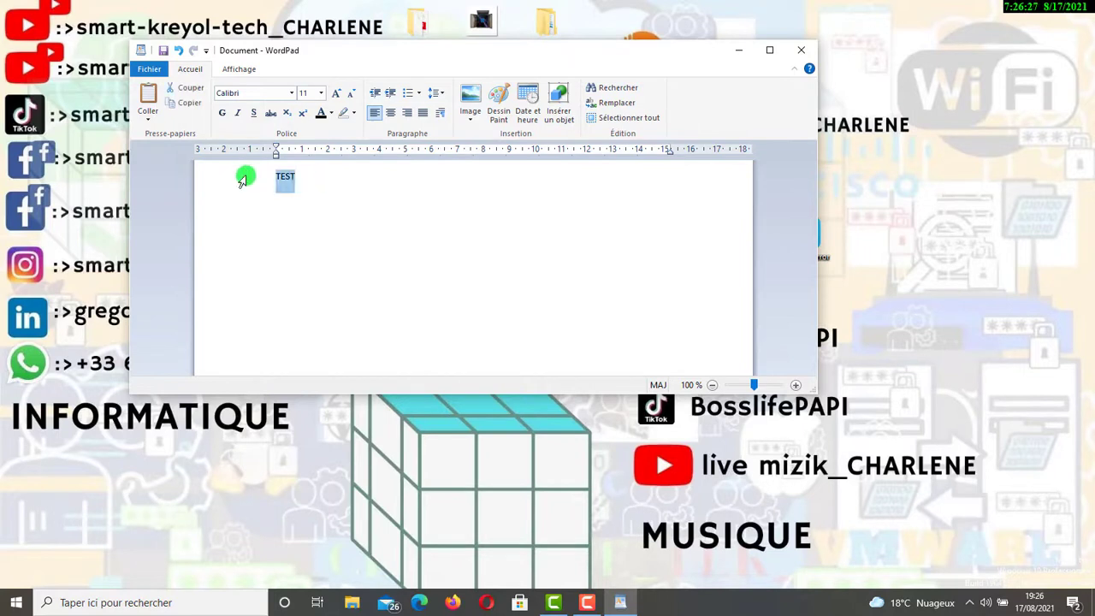
left_click(331, 117)
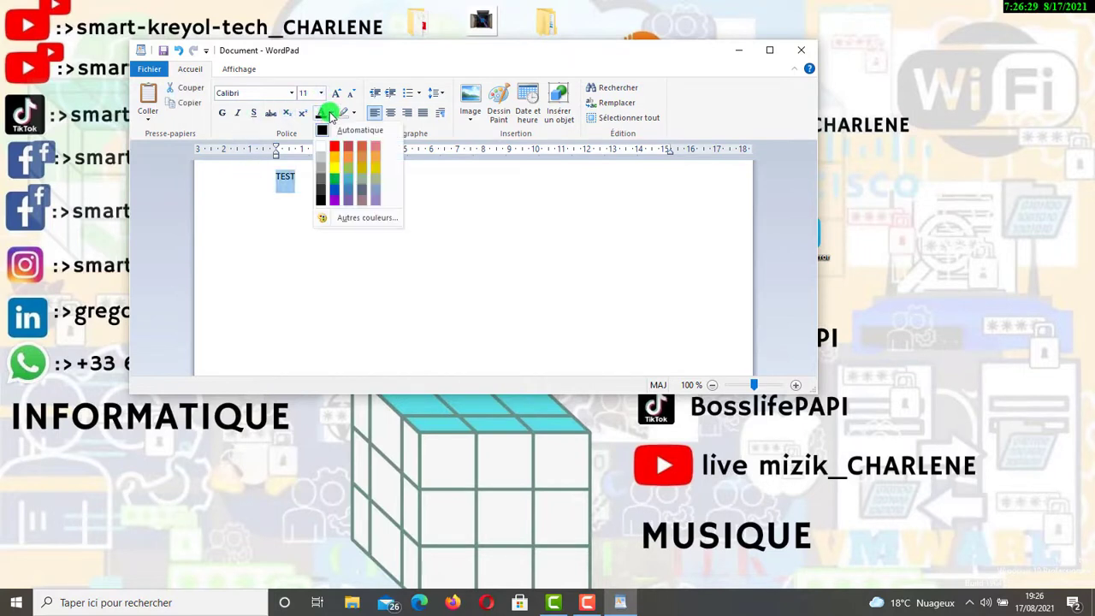
left_click(338, 179)
left_click(331, 114)
Maximize the WordPad window and set the font size of the selected word "TEST" to 200
left_click(779, 51)
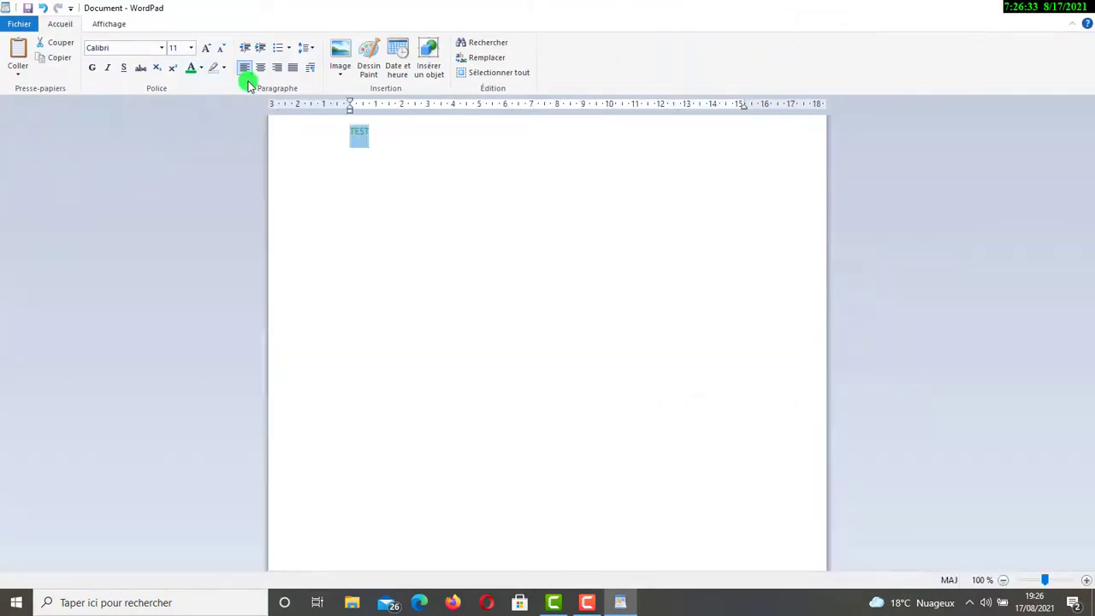
left_click(189, 48)
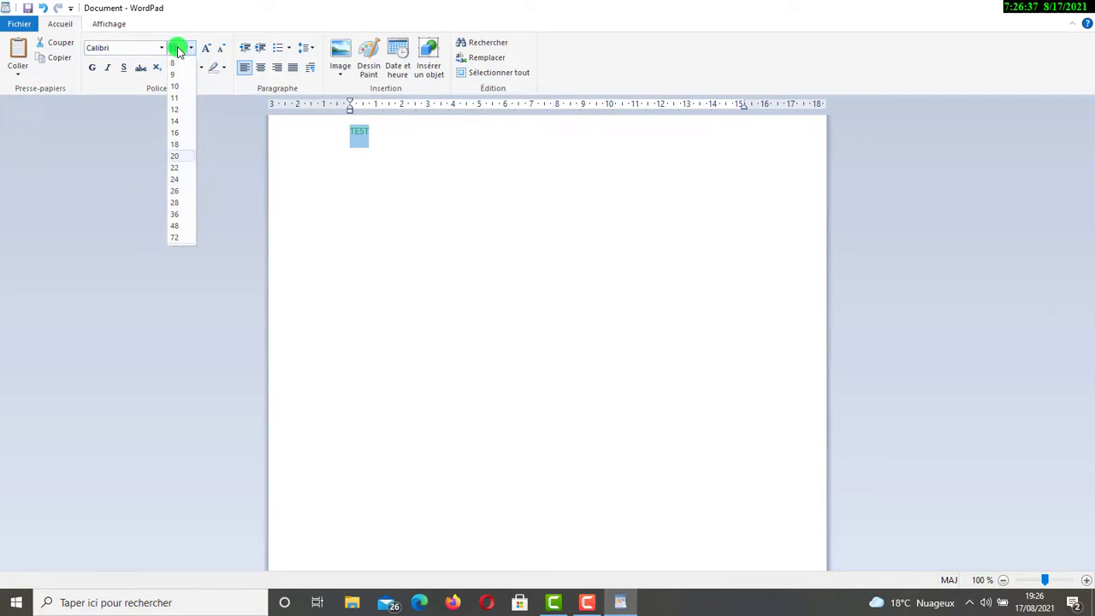
type("200")
key("Return")
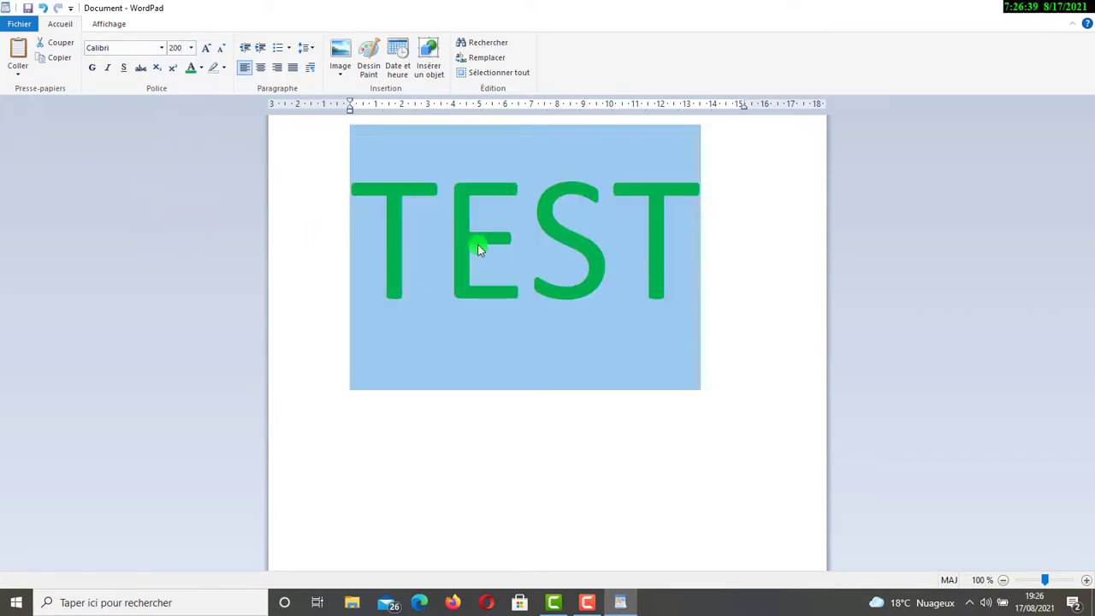
left_click(762, 201)
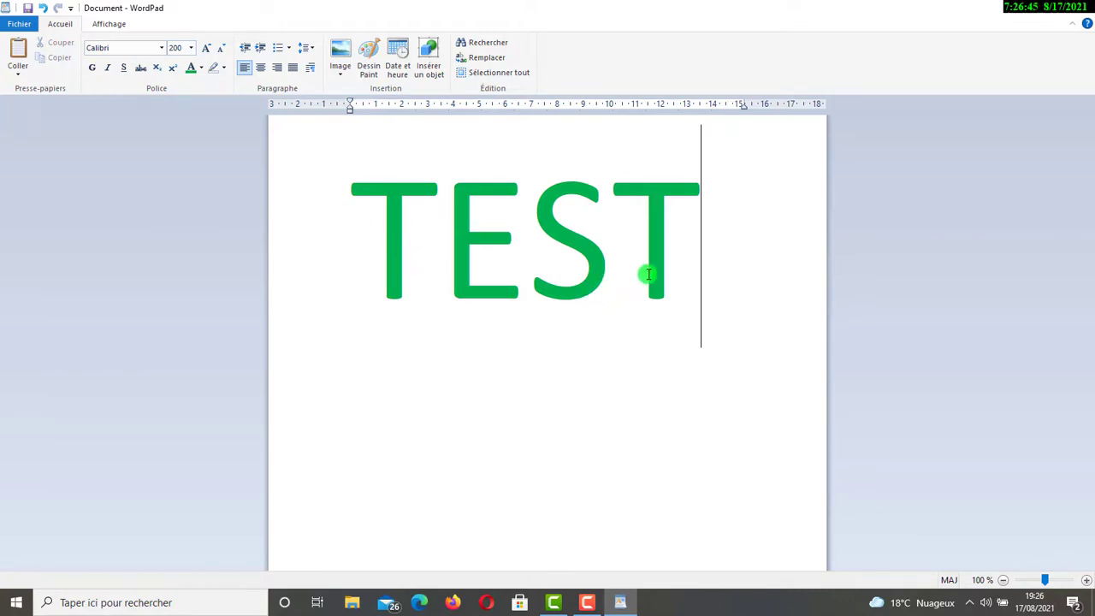
key("ctrl+a")
type("1")
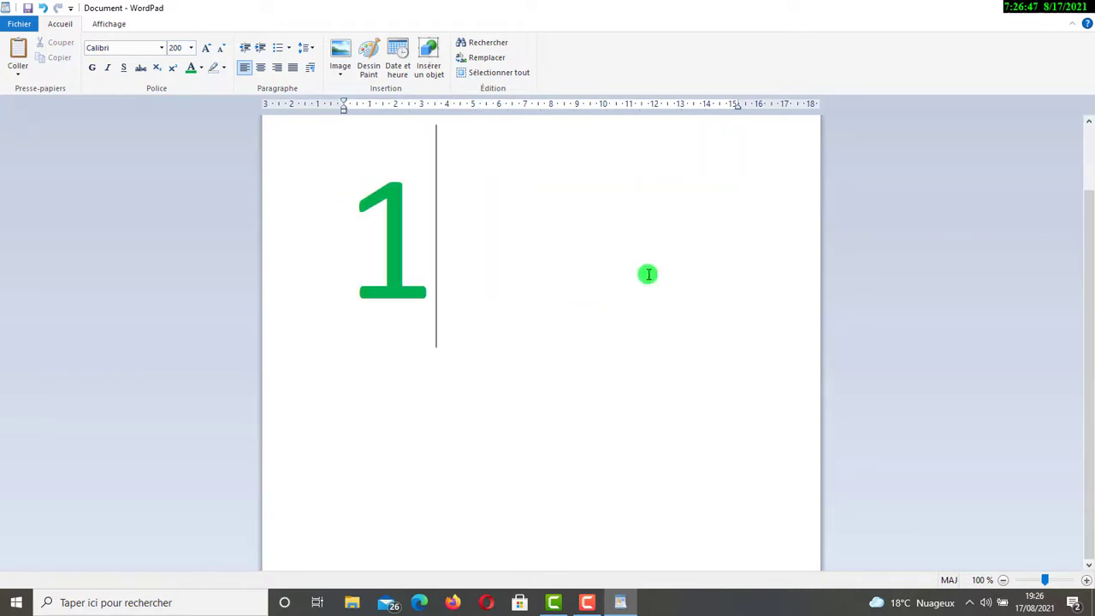
key("ctrl+z")
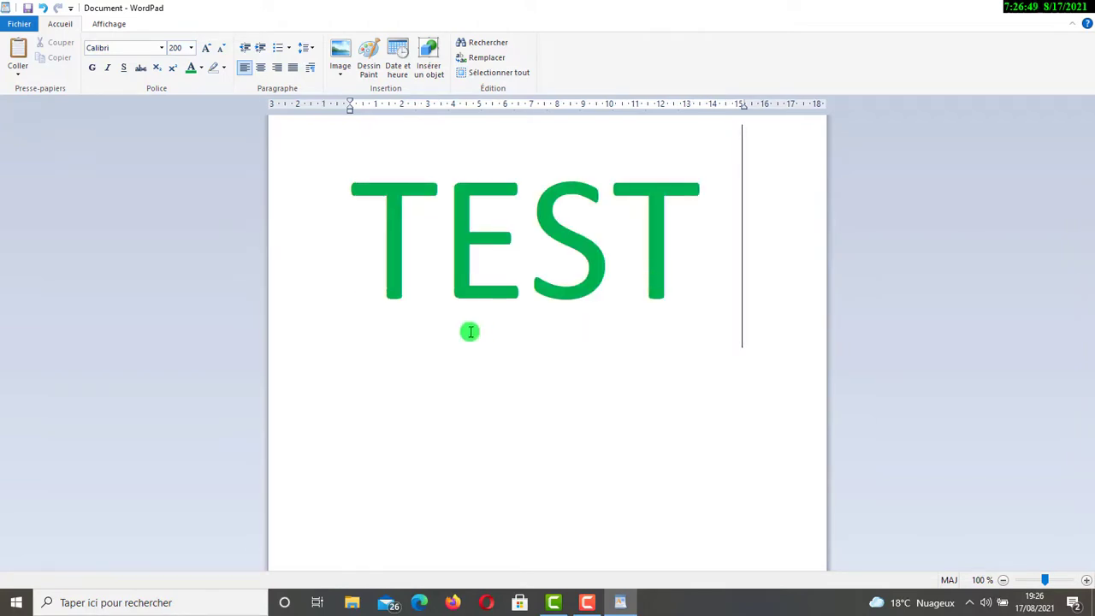
Bring back the recorder and stop the recording so it loads in the Camtasia editor
left_click(586, 599)
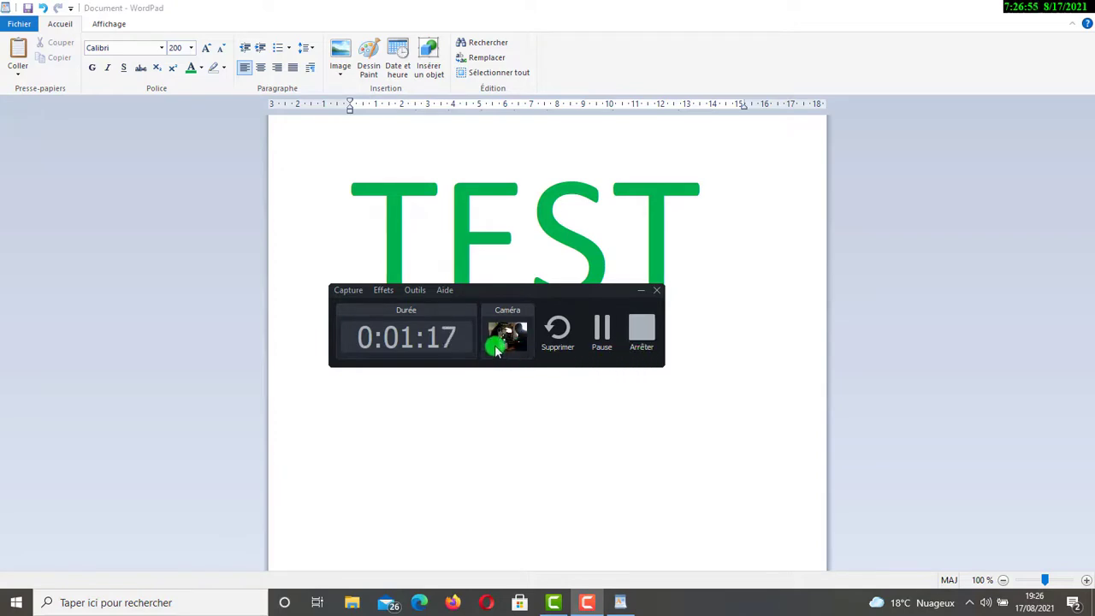
left_click(640, 331)
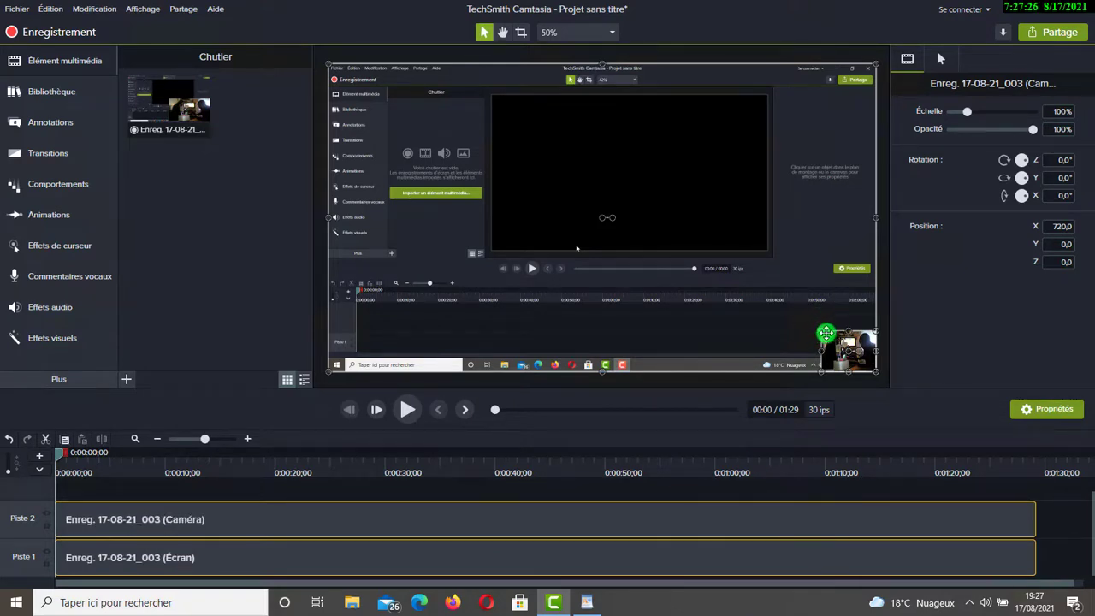
Try enlarging the selected camera and screen clips together to 827.5% and repositioning them over the canvas
left_click_drag(821, 333, 423, 210)
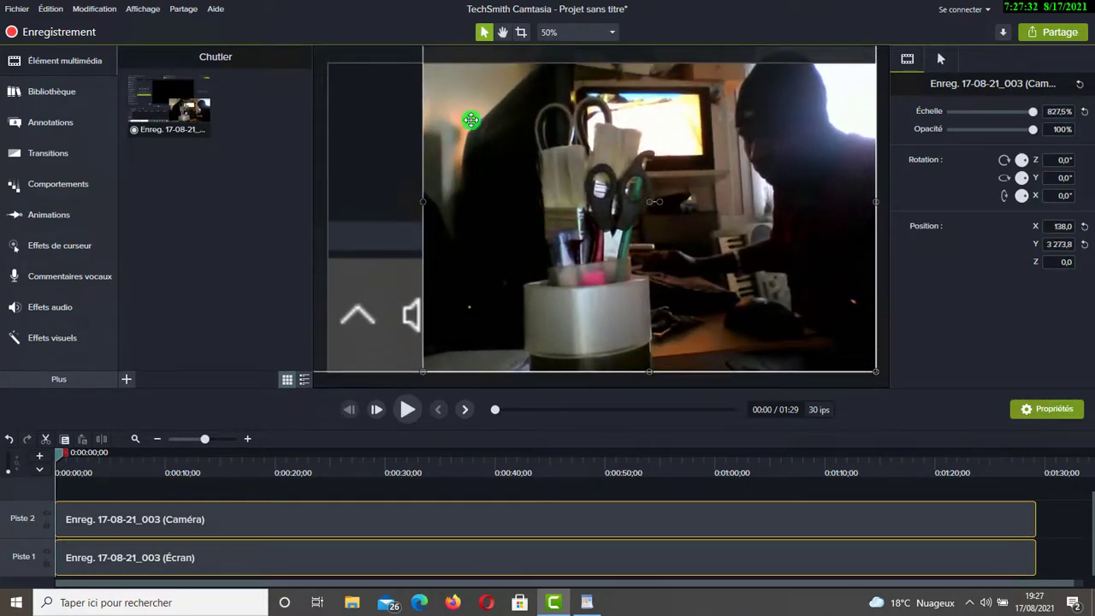
scroll(465, 241, "down", 5)
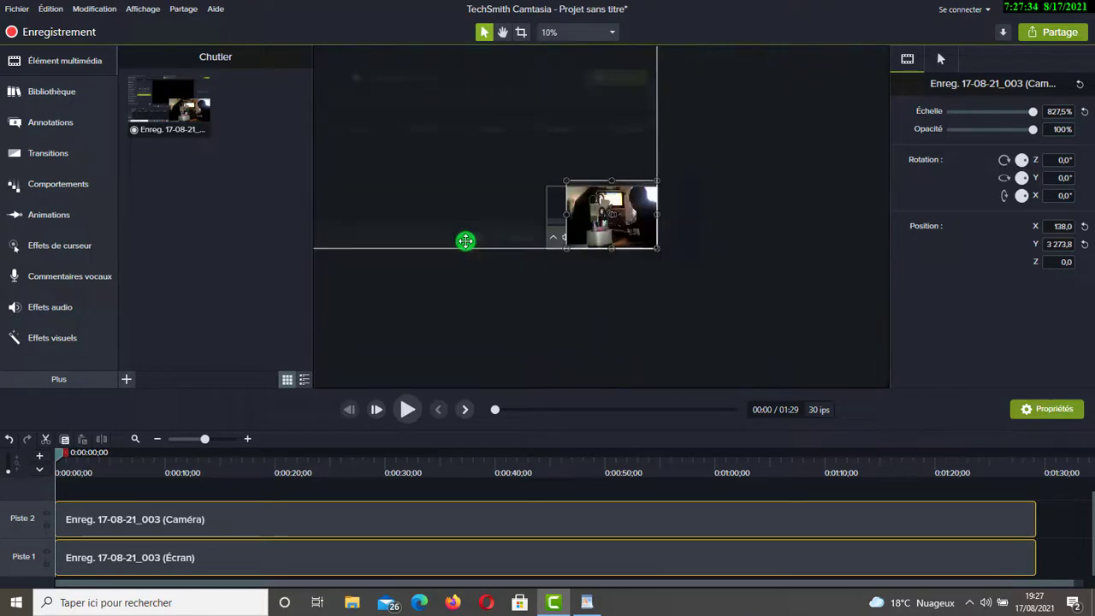
left_click_drag(489, 162, 467, 161)
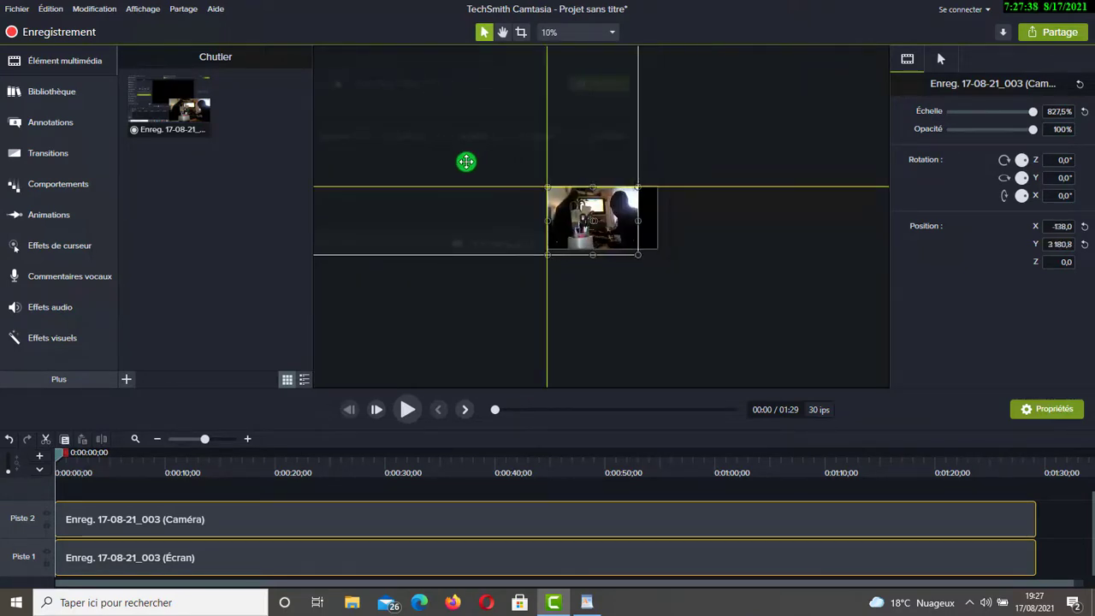
mouse_move(597, 220)
left_mouse_down()
mouse_move(587, 216)
mouse_move(598, 214)
left_mouse_up()
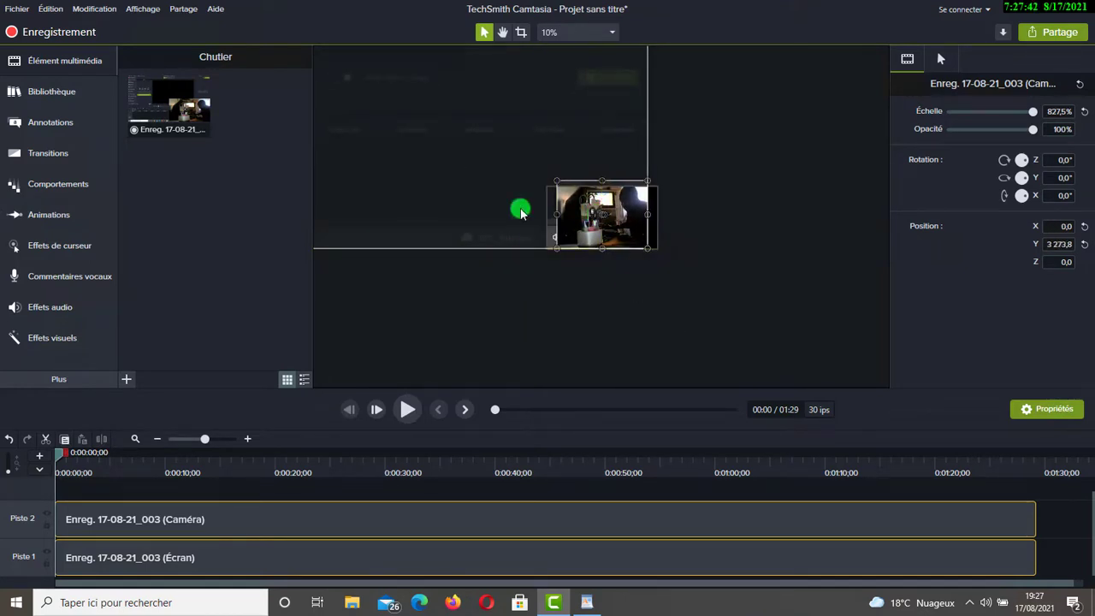
left_click(613, 33)
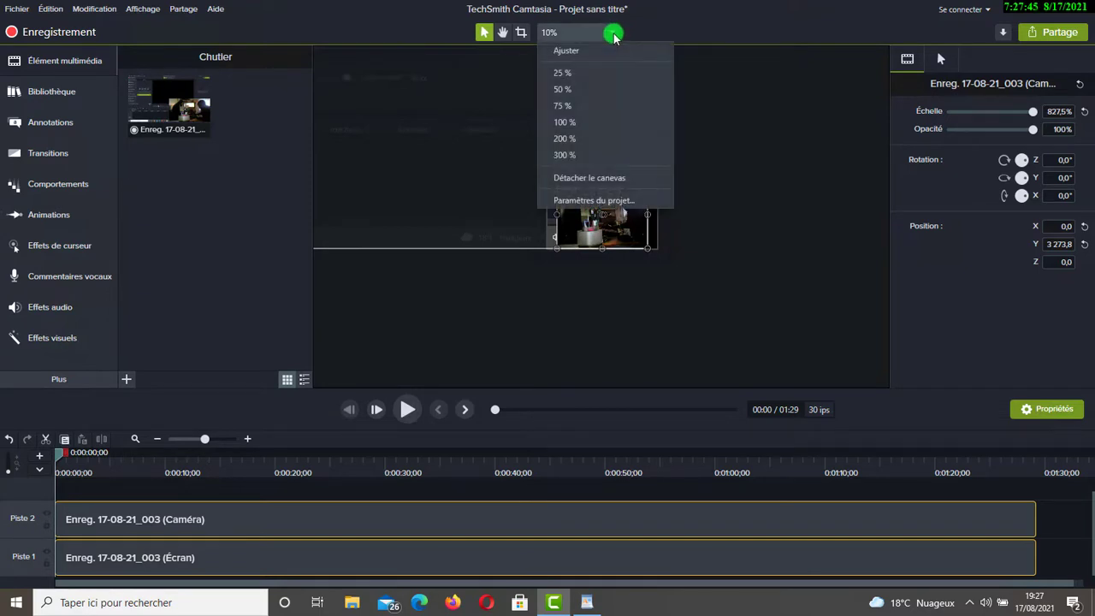
left_click(562, 89)
left_click_drag(636, 247, 683, 248)
key("ctrl+minus")
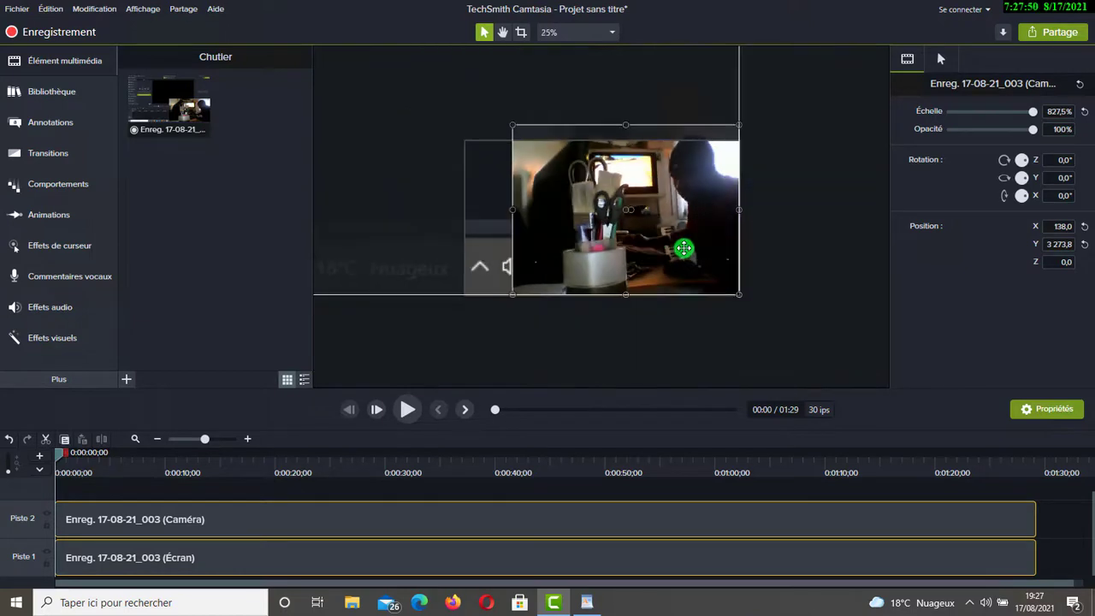
Shrink both selected clips to fit the screen recording inside the canvas, aligned to its upper-left corner, and deselect them
left_click_drag(509, 126, 765, 272)
left_click_drag(516, 166, 572, 196)
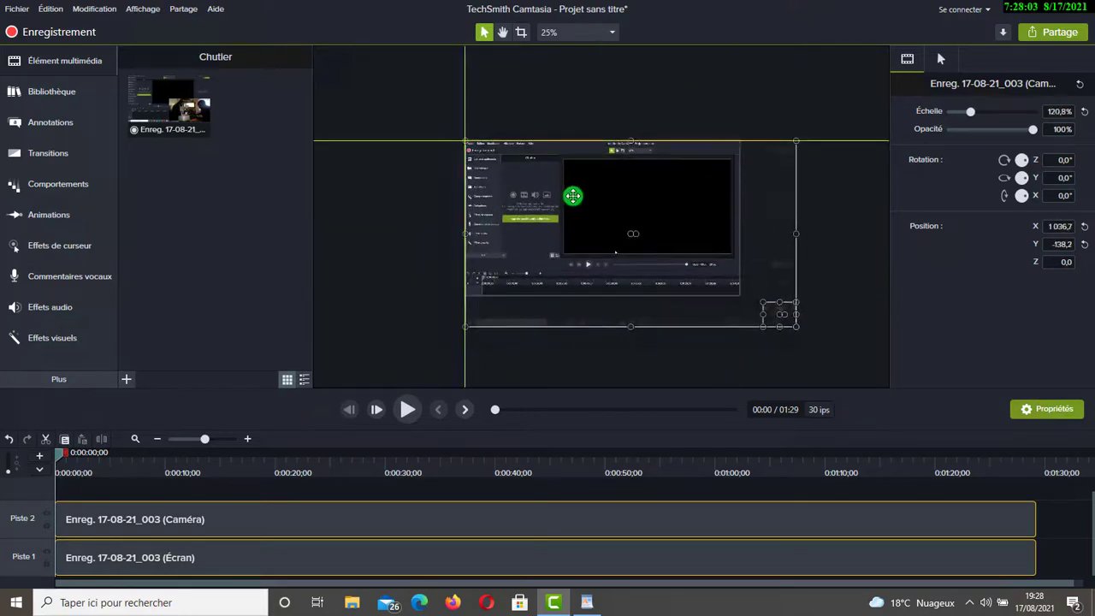
mouse_move(795, 327)
left_mouse_down()
mouse_move(754, 299)
mouse_move(795, 314)
left_mouse_up()
left_click(819, 318)
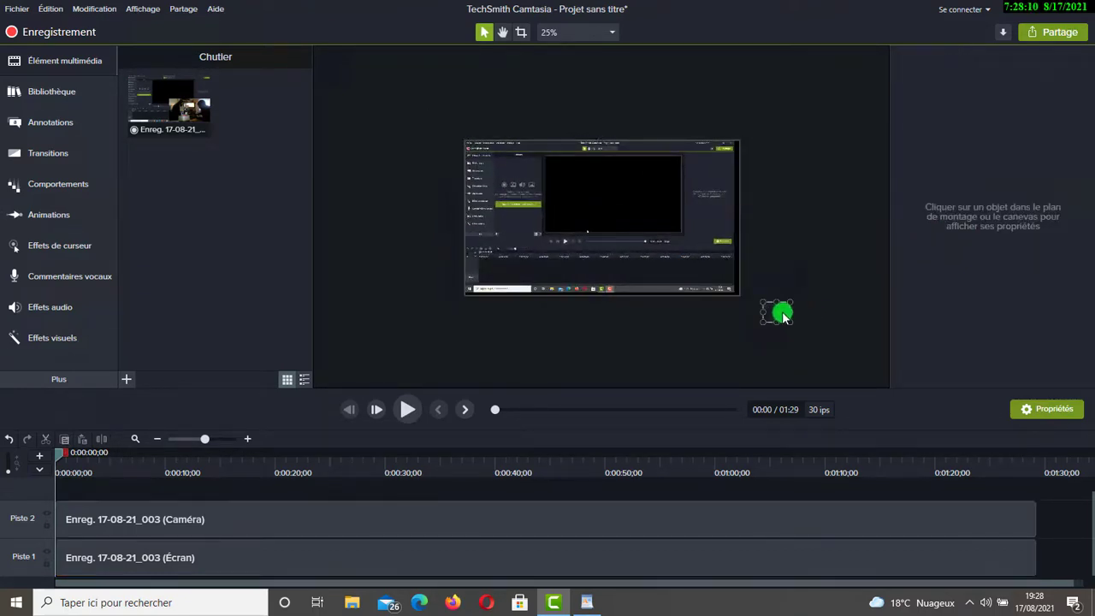
Bring the camera clip onto the canvas, place it in the upper-left corner and scale it to 125%
left_click(779, 311)
left_click_drag(775, 308, 563, 200)
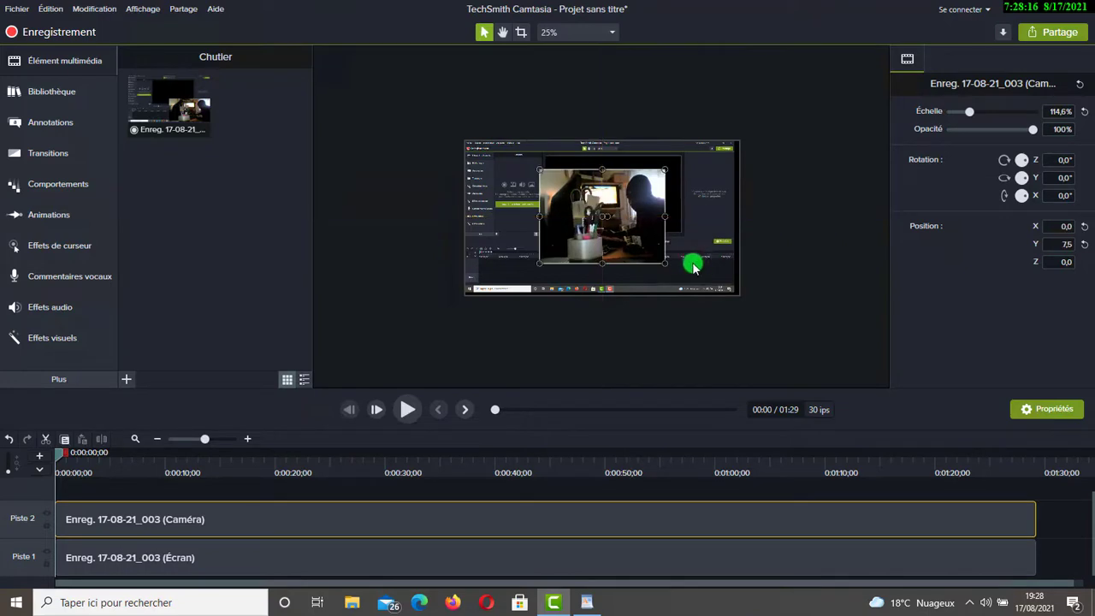
left_click(613, 34)
left_click(562, 91)
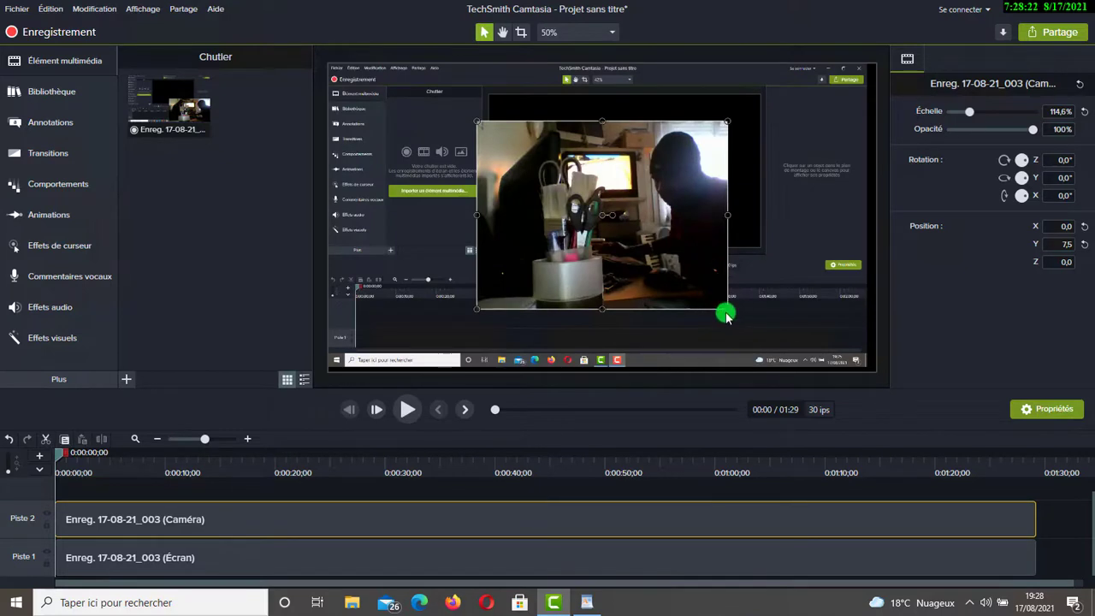
left_click_drag(726, 309, 770, 320)
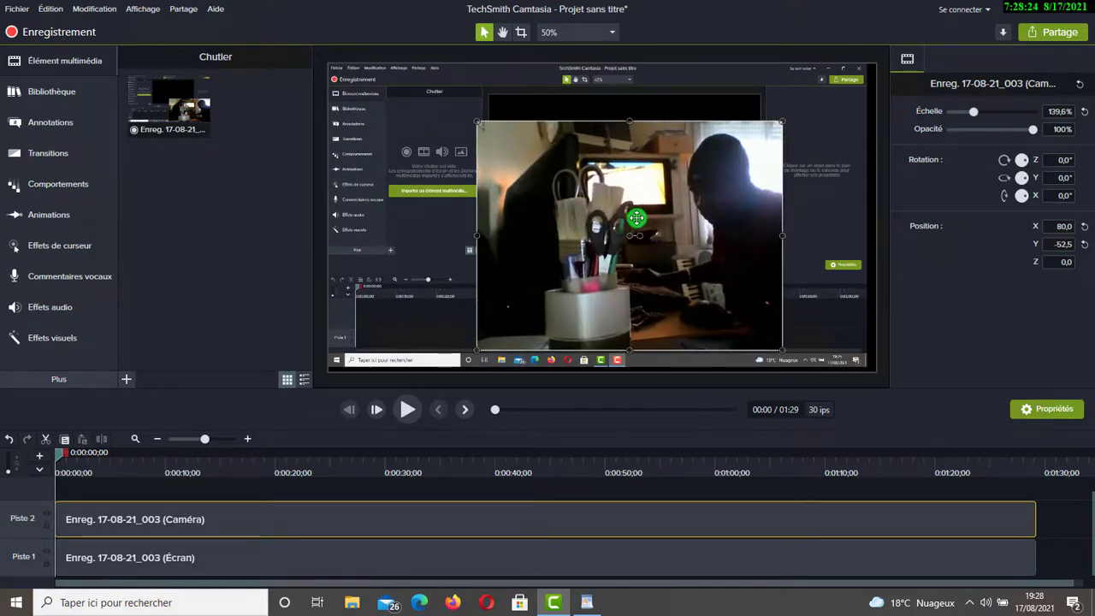
left_click_drag(641, 143, 495, 162)
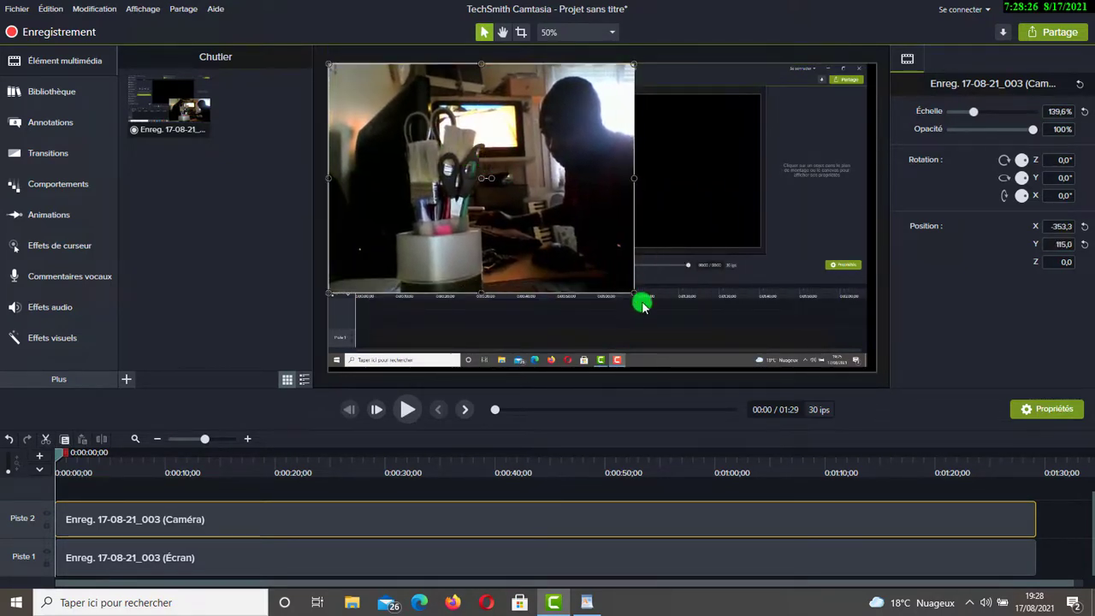
left_click_drag(640, 291, 602, 268)
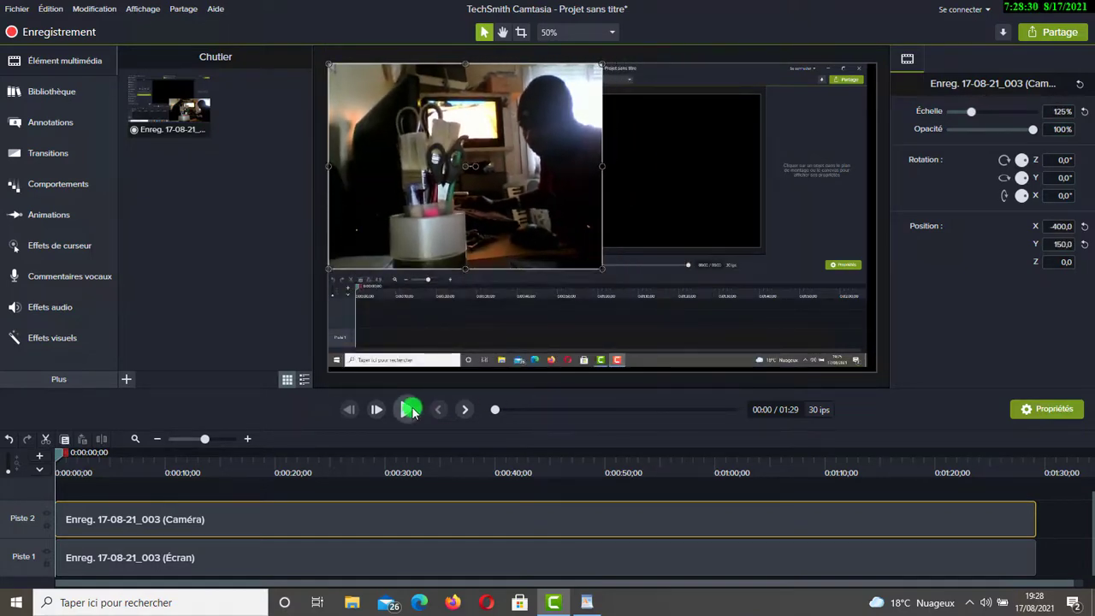
After previewing the opening seconds, shrink the camera clip to 51.6% and place it near the canvas's upper-left corner
left_click(410, 410)
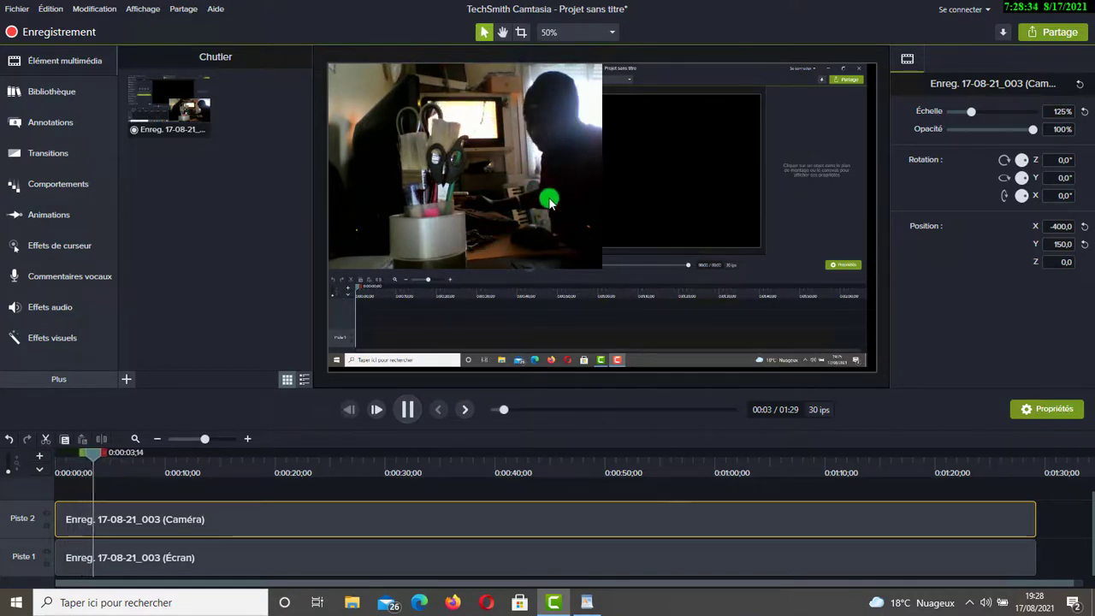
left_click(485, 166)
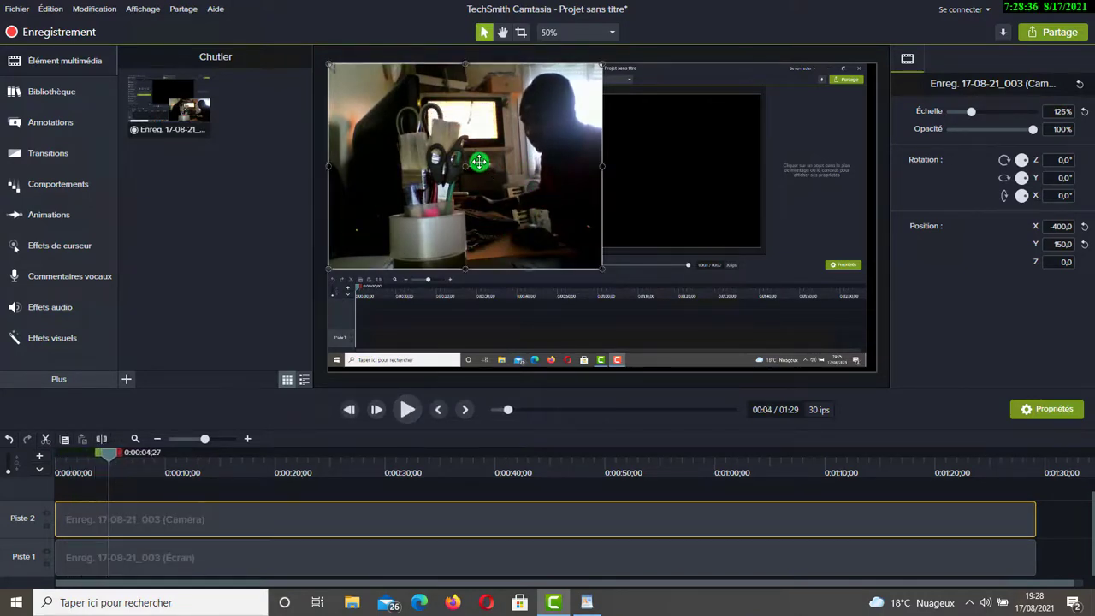
left_click_drag(479, 162, 662, 215)
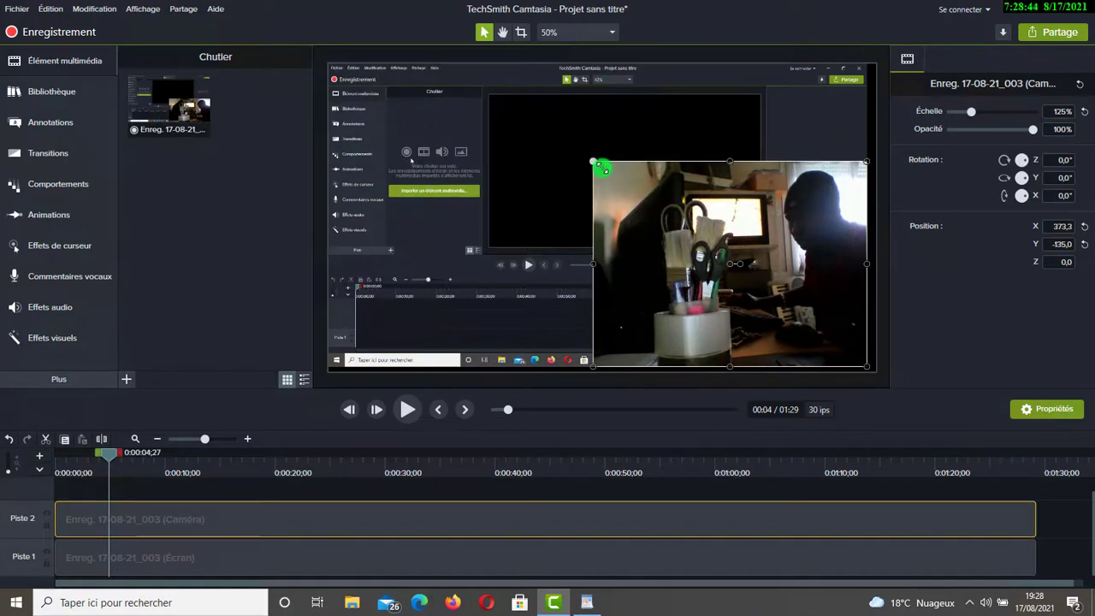
left_click_drag(603, 168, 754, 282)
left_click_drag(836, 321, 416, 115)
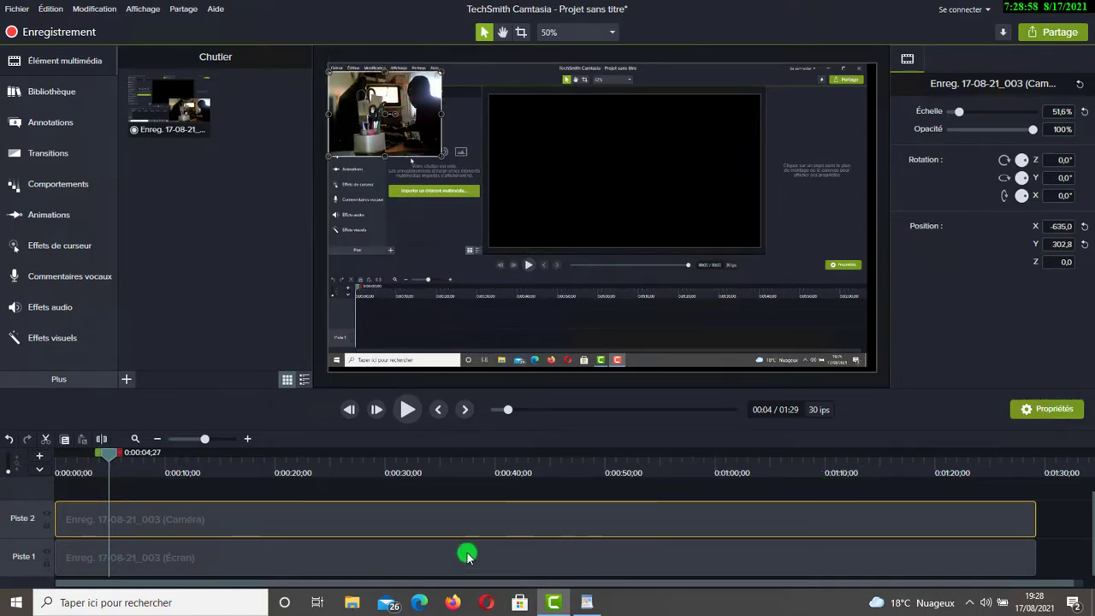
Play the project, jump ahead to about 32 seconds and continue playback from there
left_click(416, 409)
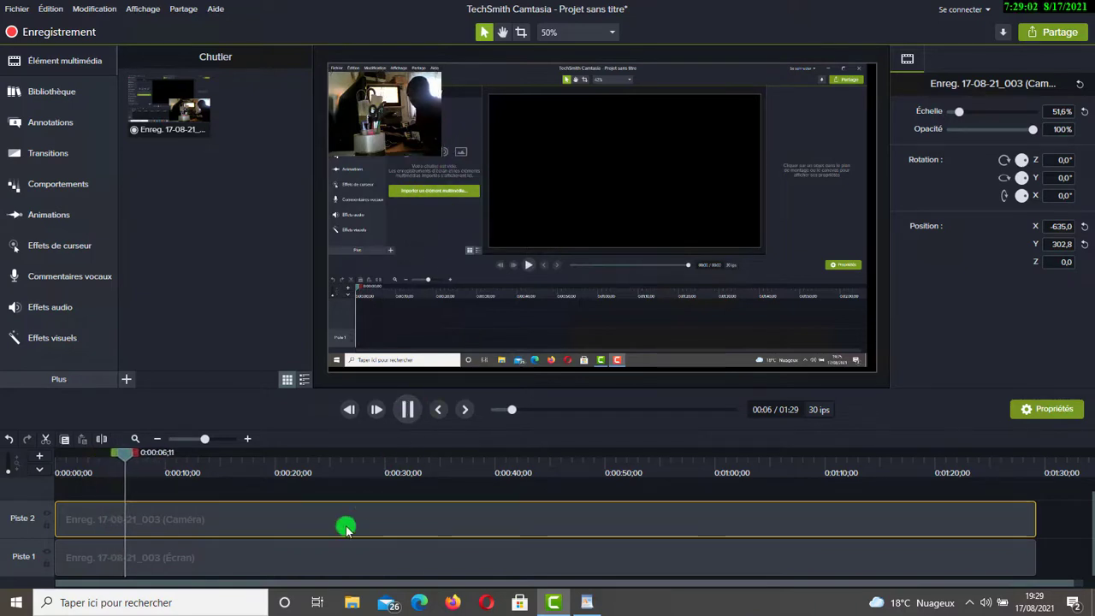
left_click_drag(165, 460, 414, 484)
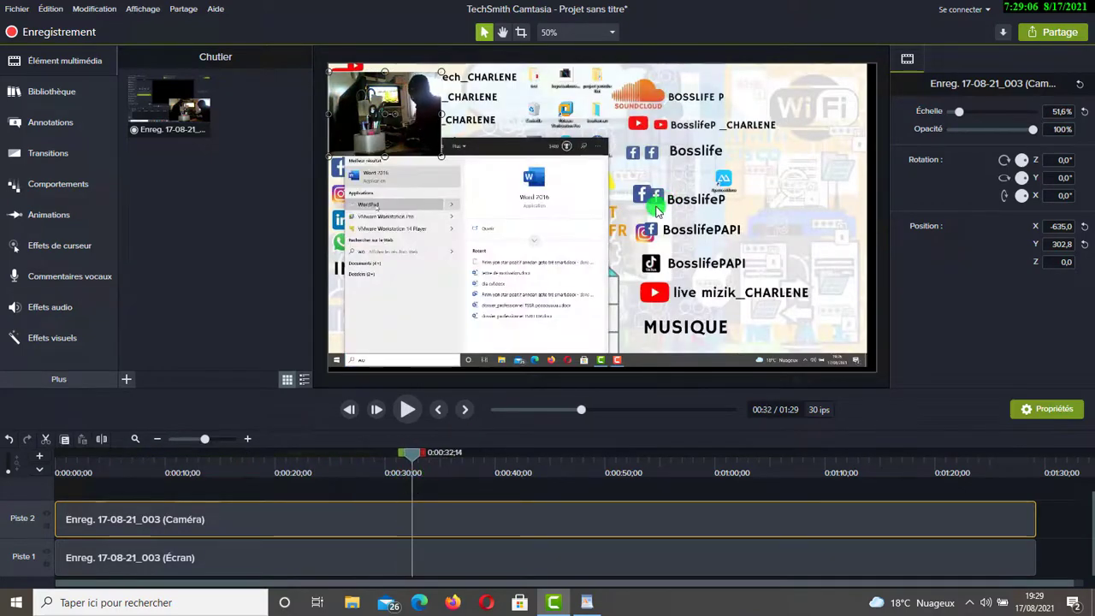
left_click(406, 412)
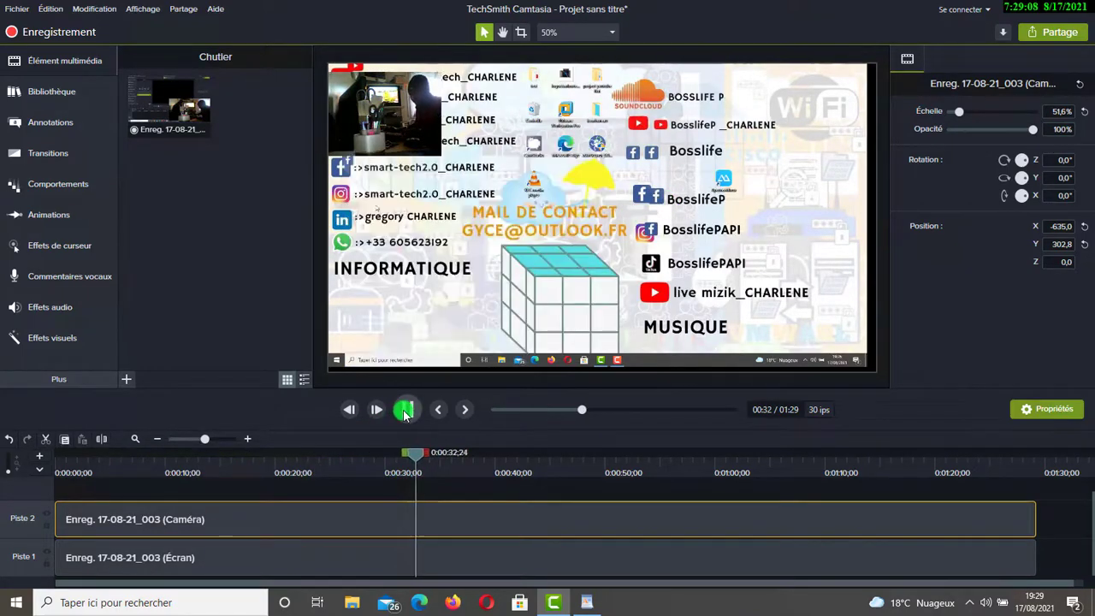
Move the camera clip over the upper-left part of the recorded WordPad page and collapse the media bin
left_click(386, 94)
left_click_drag(367, 94, 590, 146)
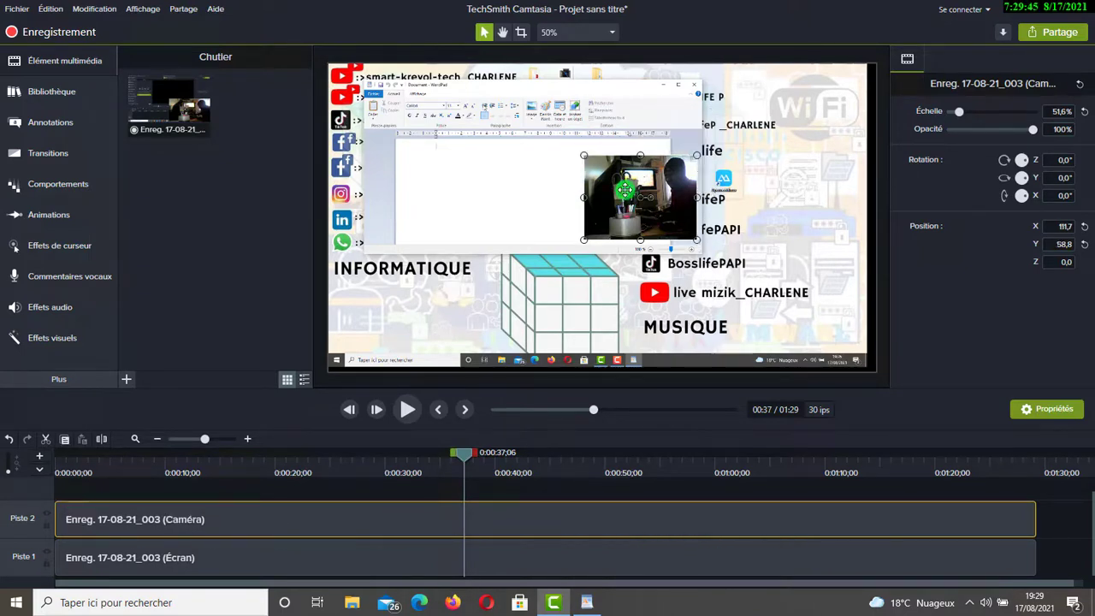
left_click_drag(593, 193, 438, 178)
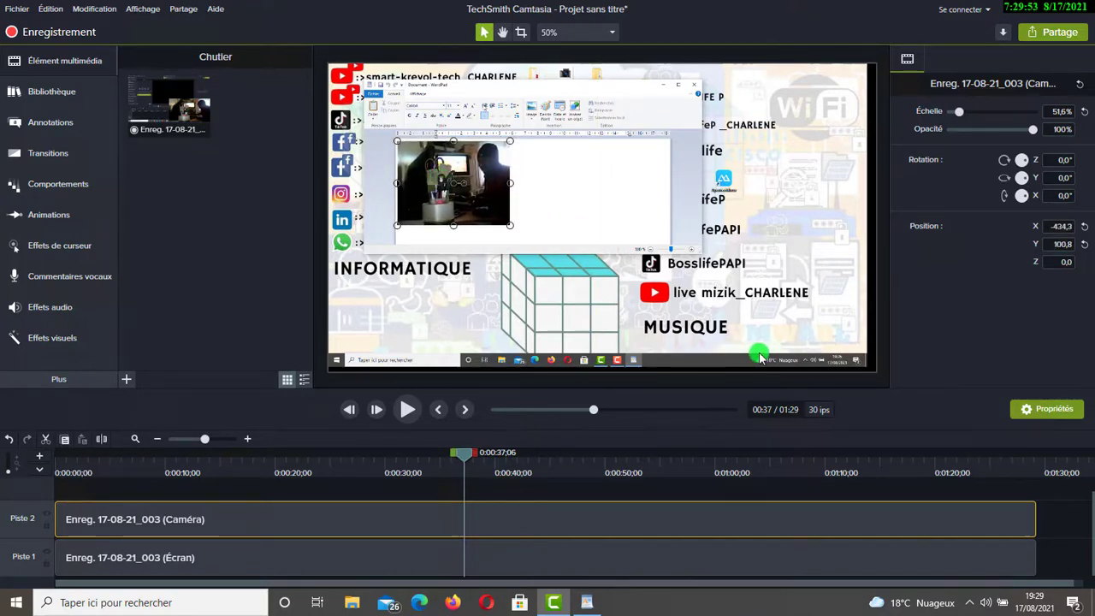
left_click(50, 67)
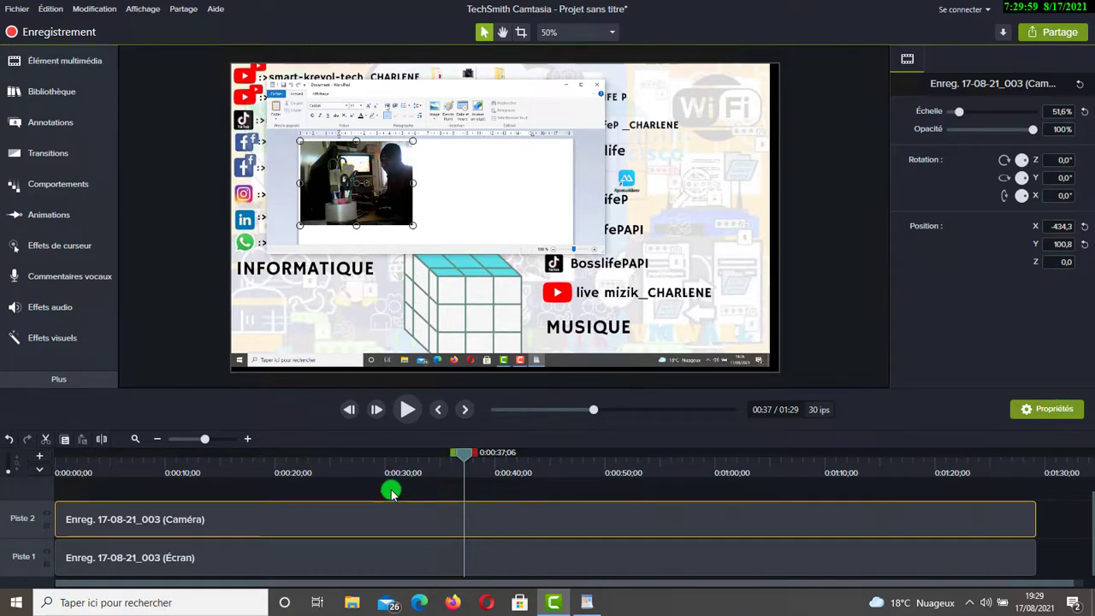
Set the playhead to 26 seconds and move the camera clip to the lower-right part of the canvas
left_click_drag(462, 453, 389, 453)
left_click_drag(222, 467, 341, 481)
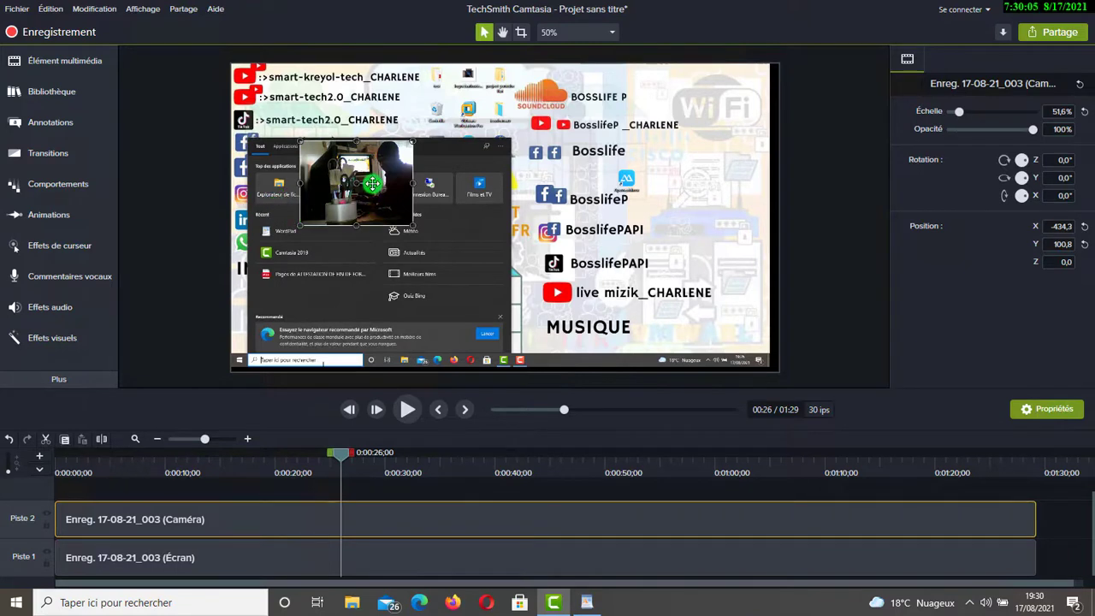
left_click_drag(375, 178, 640, 256)
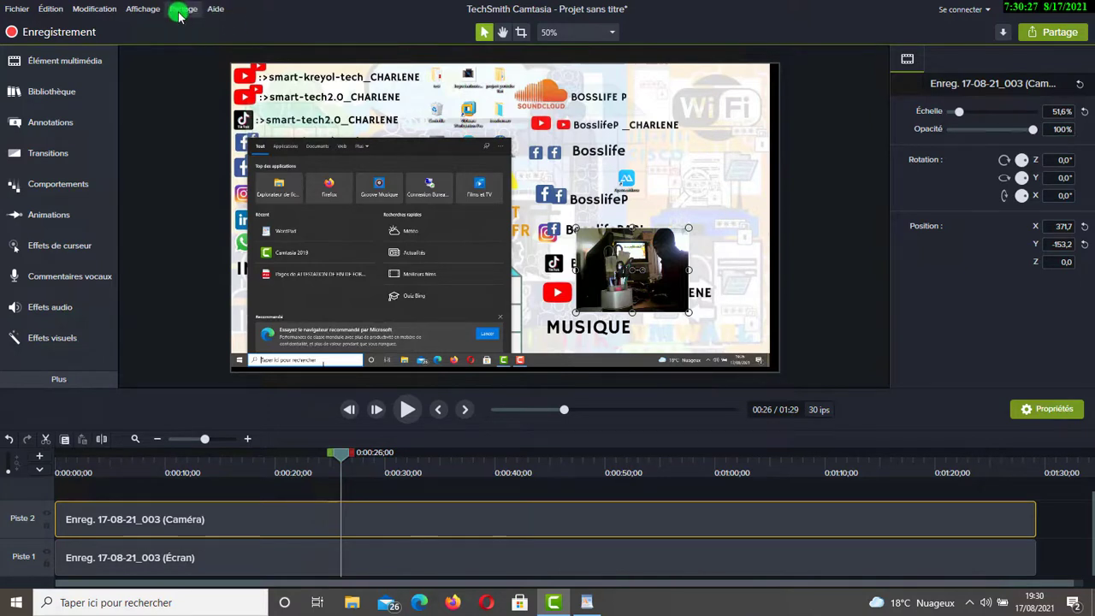
left_click(182, 10)
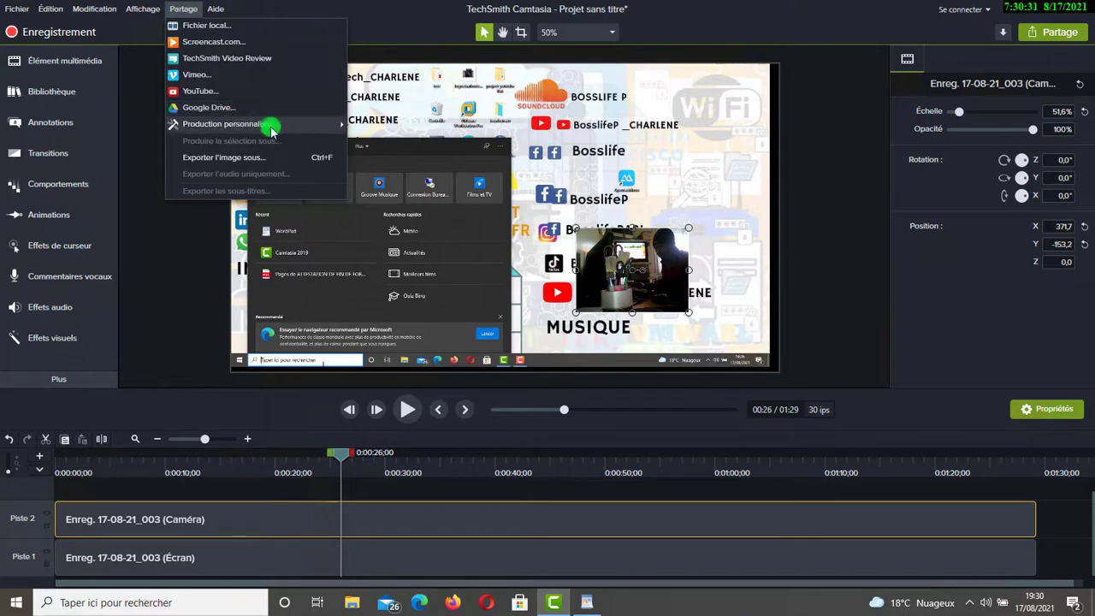
mouse_move(319, 128)
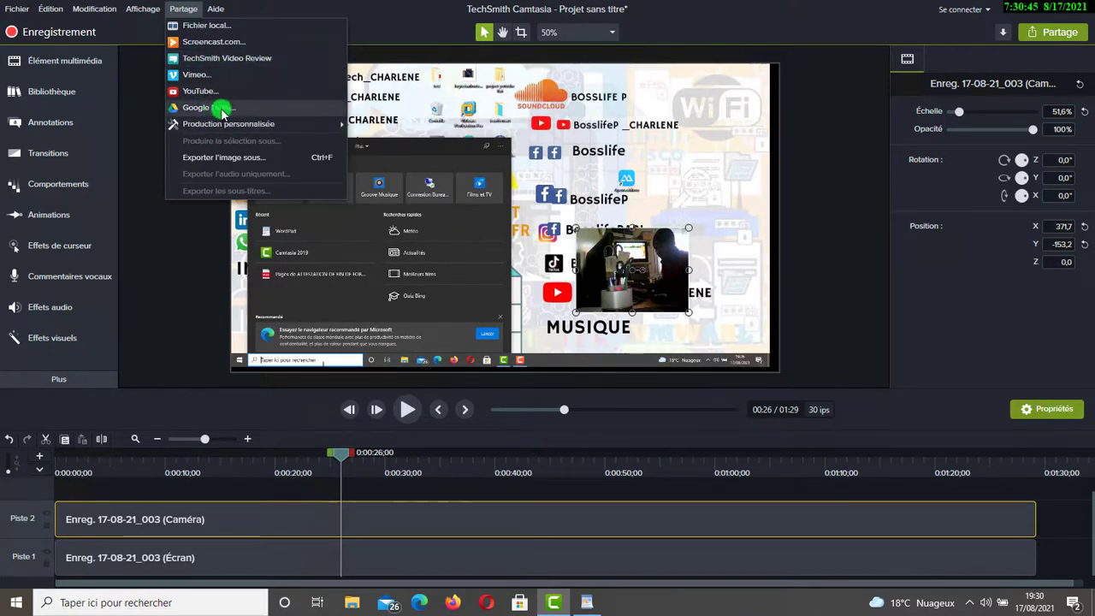
mouse_move(277, 125)
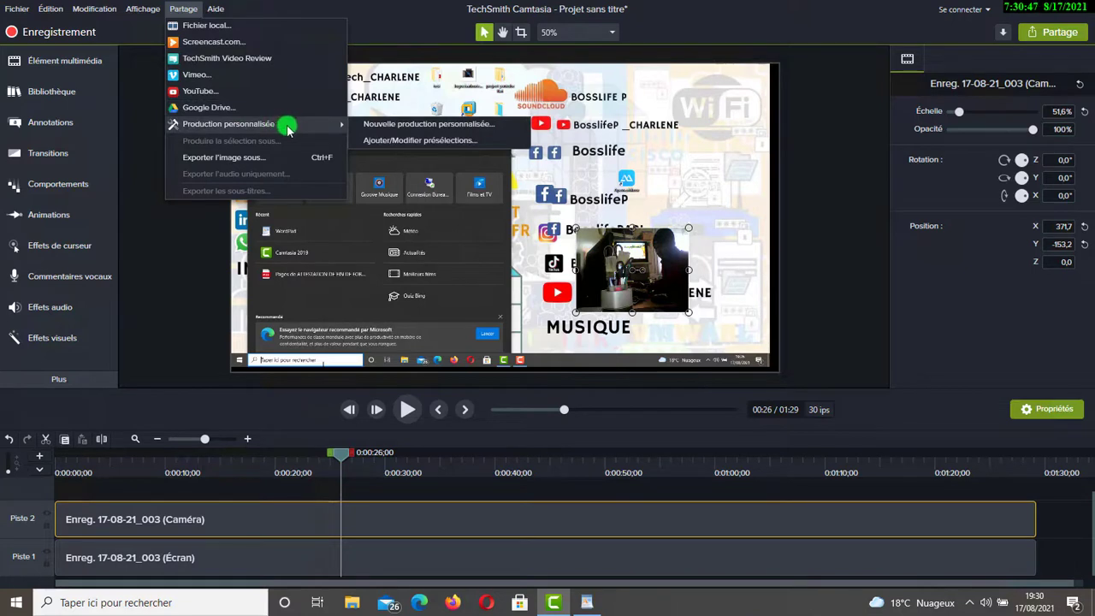
left_click(150, 28)
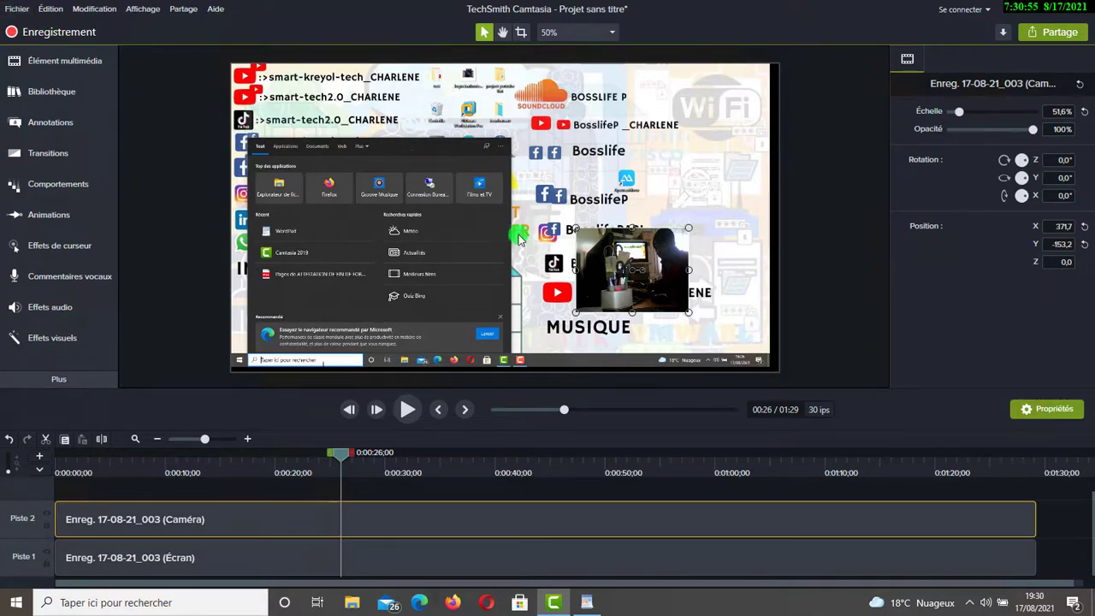
Place the camera clip in the canvas's upper-left corner and shrink it to 40.3%
left_click_drag(625, 256, 267, 89)
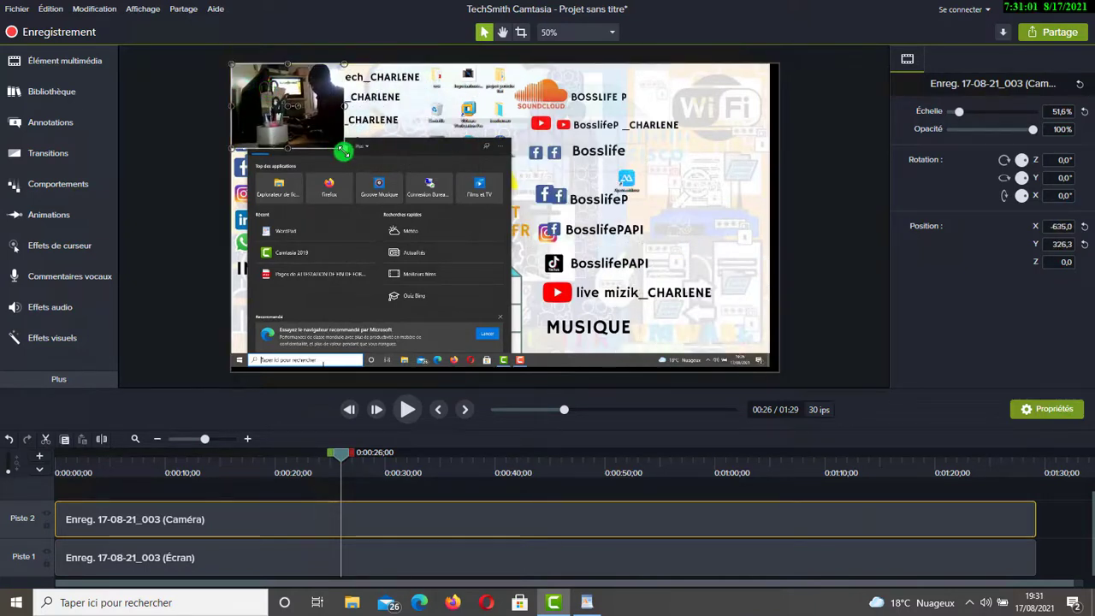
left_click_drag(343, 150, 313, 133)
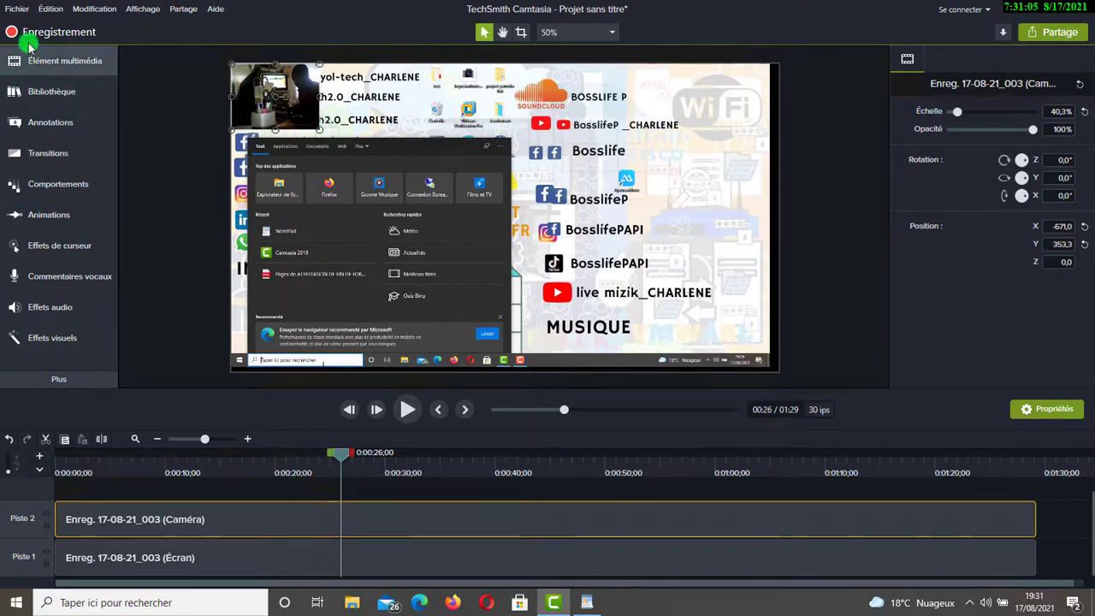
Save the project as TEST3 in the test folder under Documents > Camtasia
left_click(21, 9)
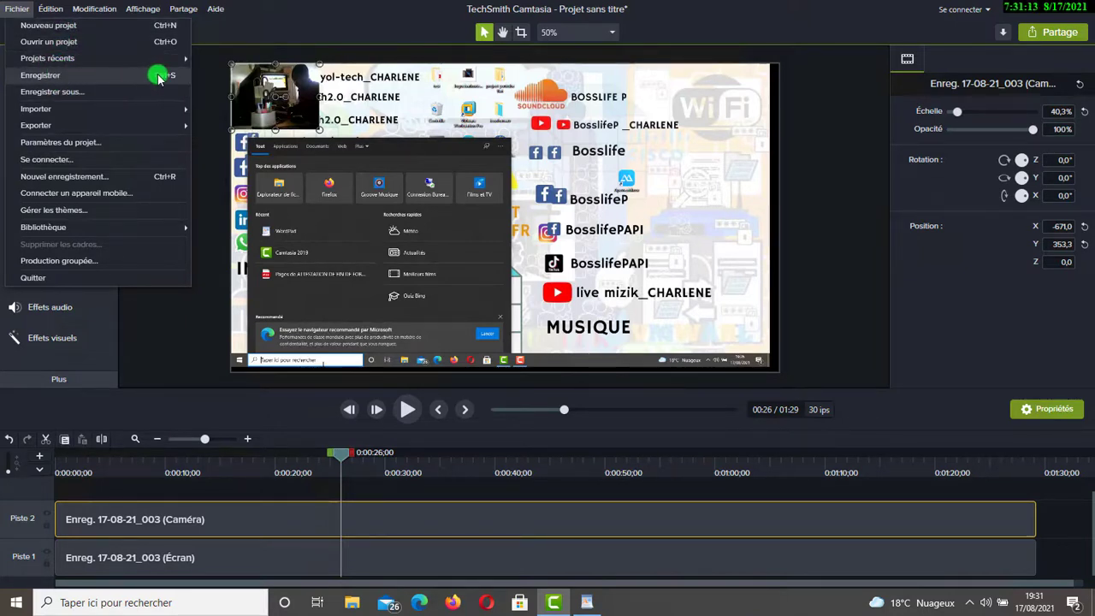
left_click(64, 96)
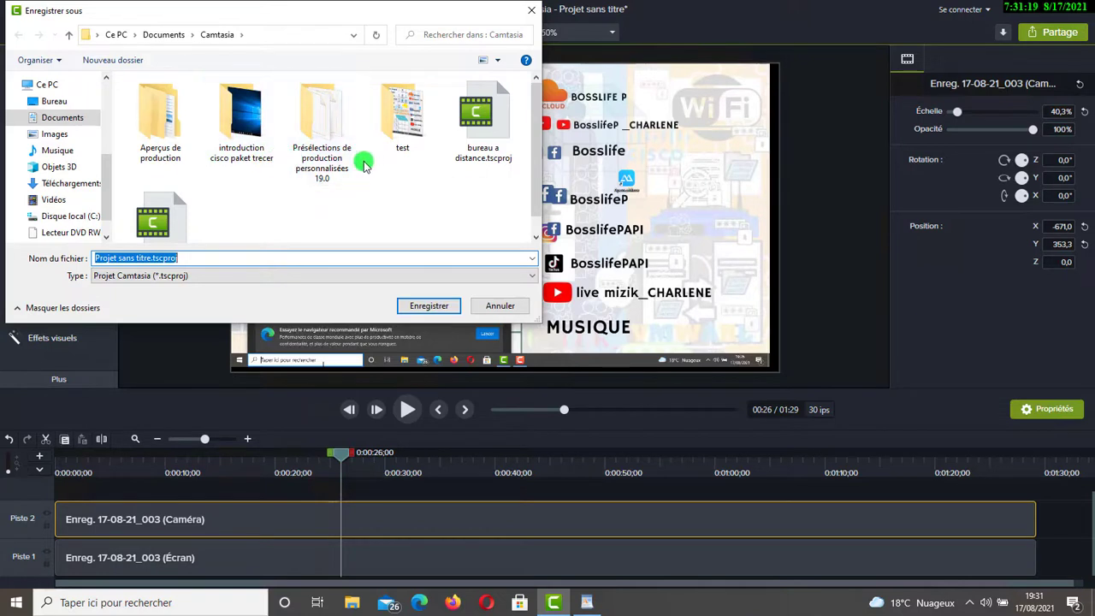
double_click(402, 124)
double_click(202, 261)
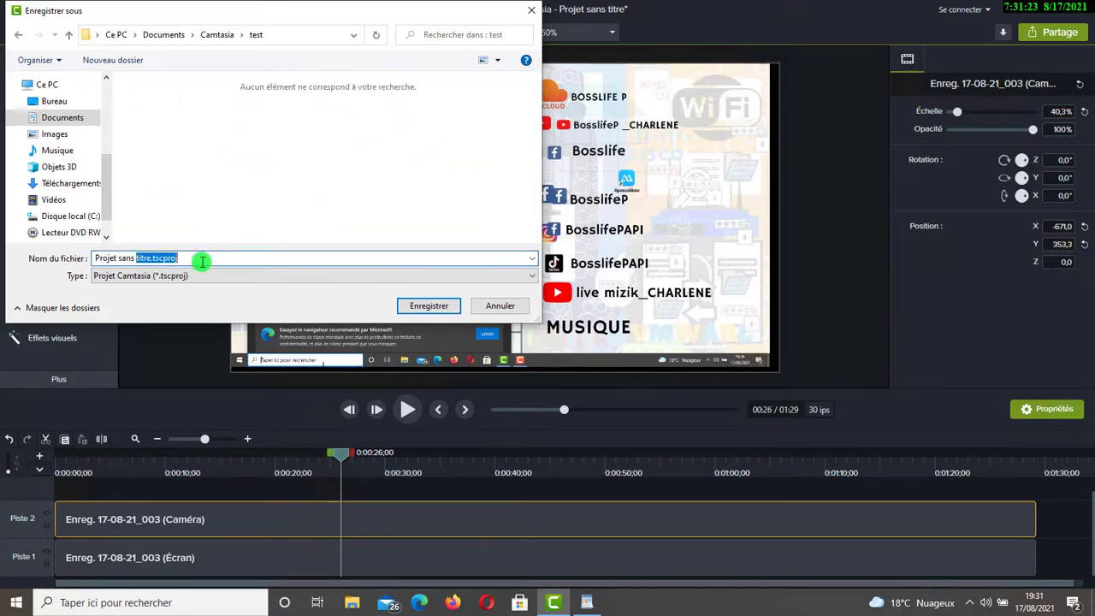
left_click(202, 262)
left_click(164, 259)
left_click(182, 255)
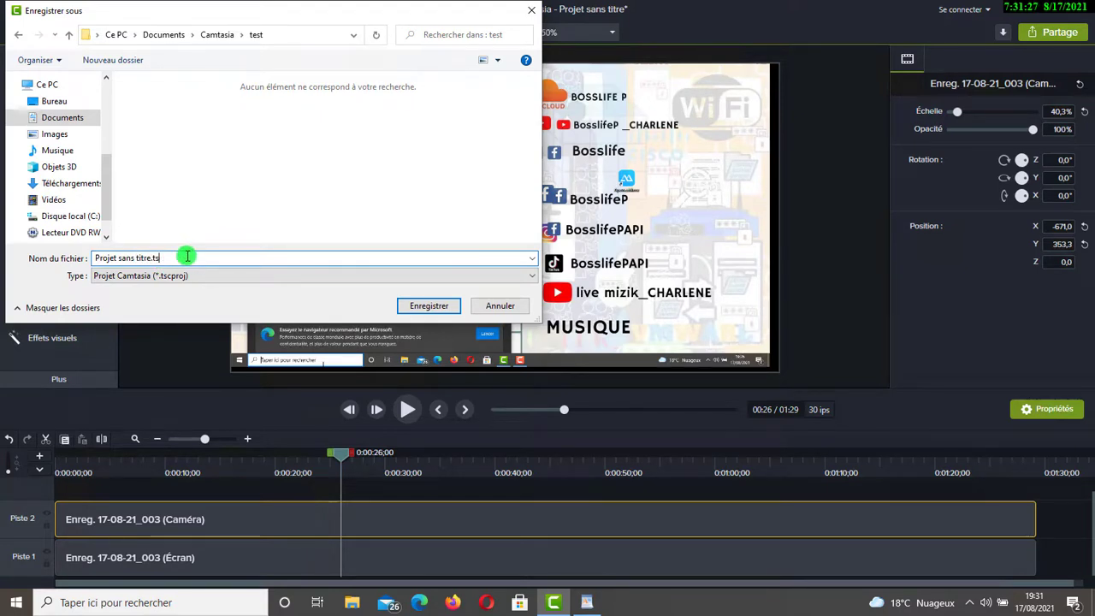
type("TE")
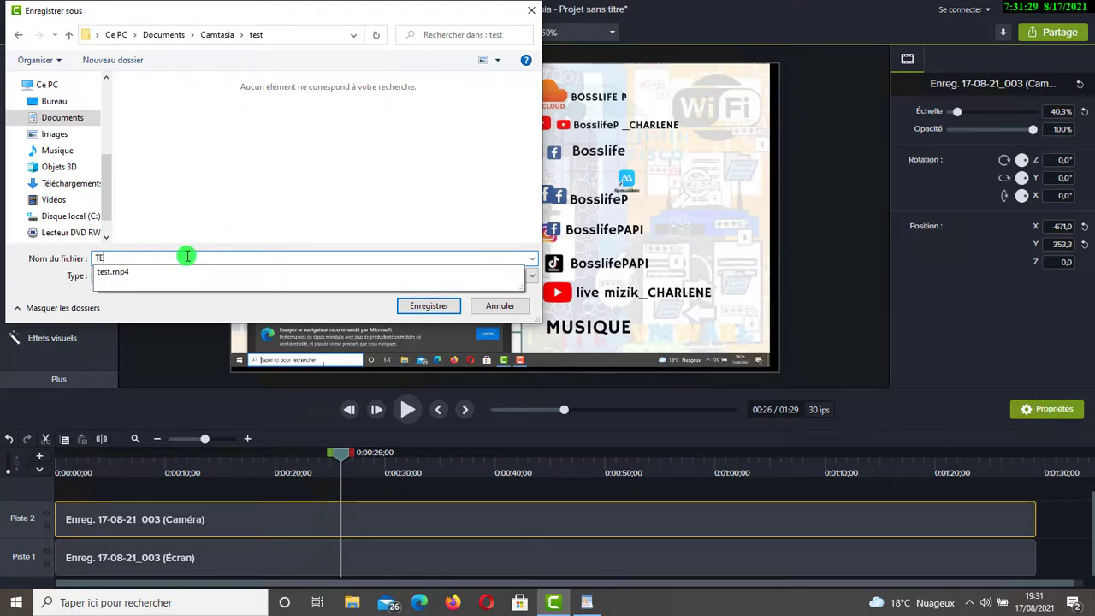
type("ST3")
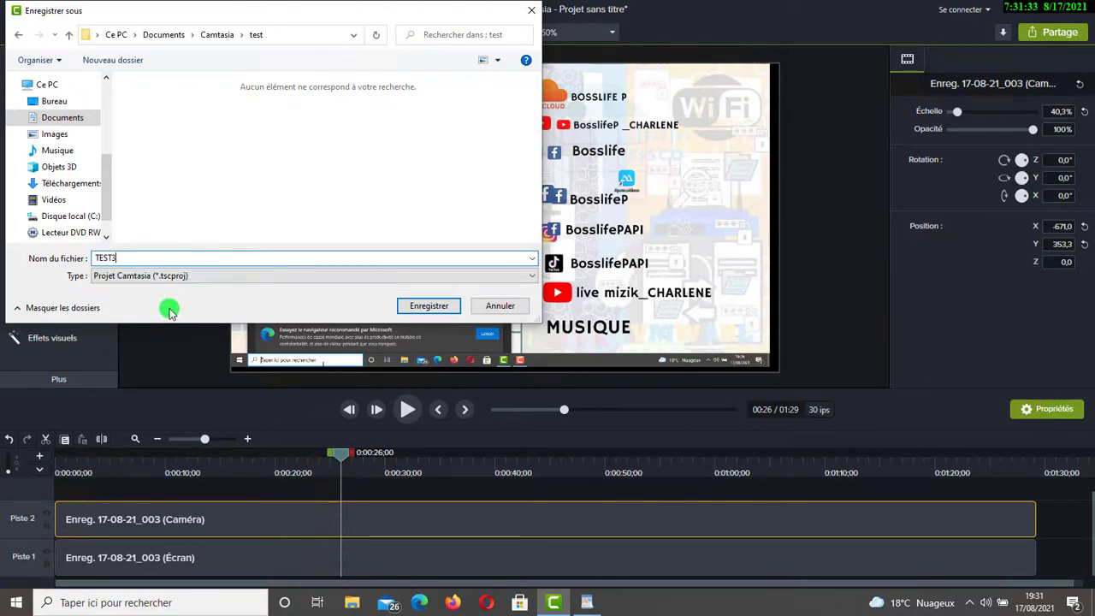
left_click(421, 307)
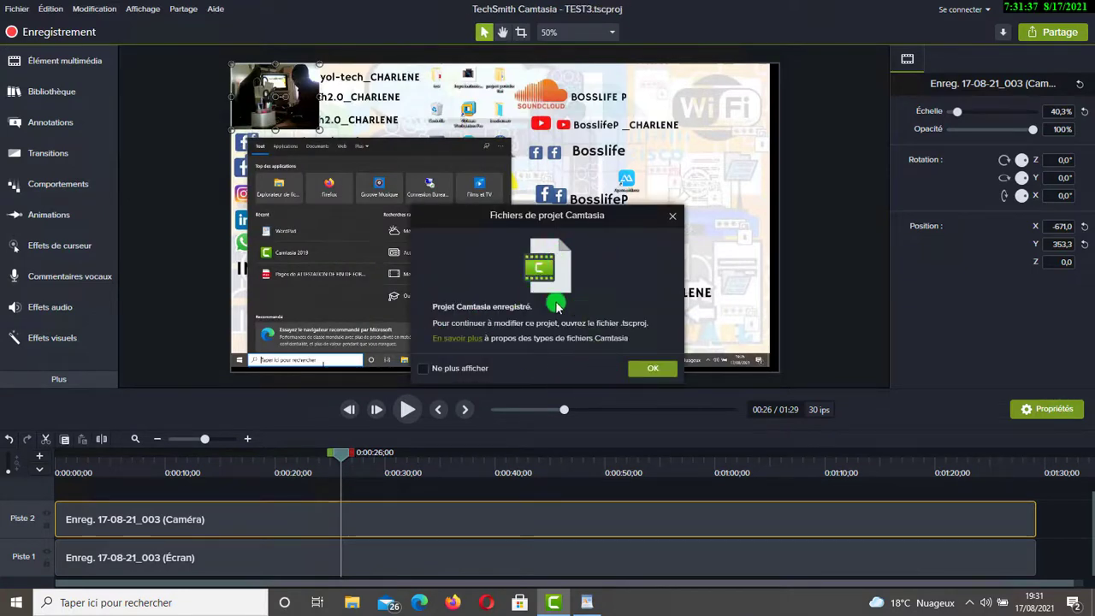
left_click(656, 371)
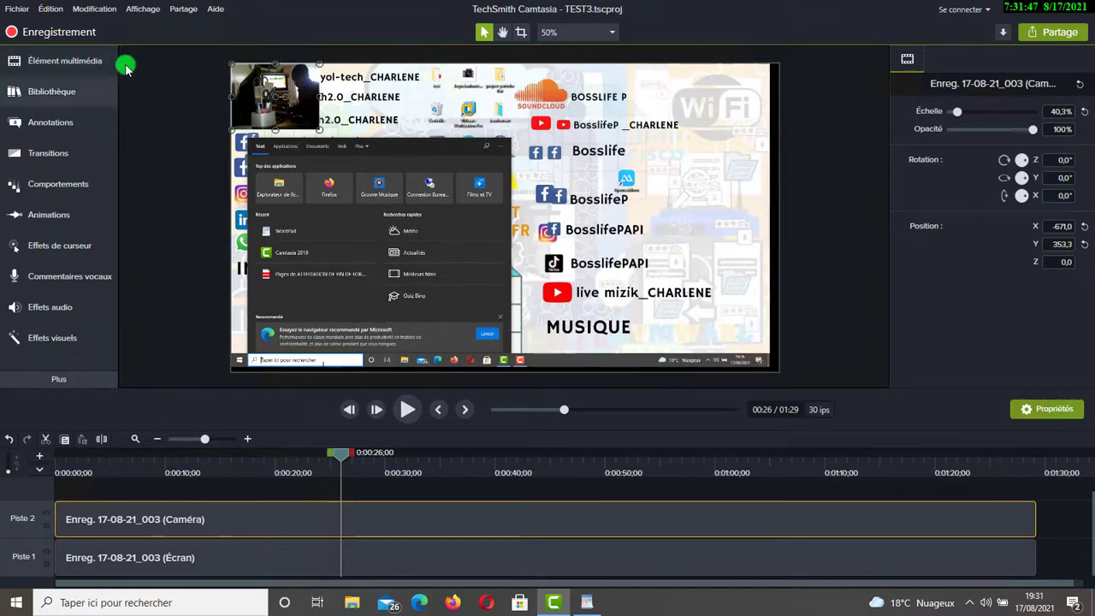
Start a new custom production with the "MP4 uniquement (jusqu'à 1080p)" preset and continue to the output file settings
left_click(182, 9)
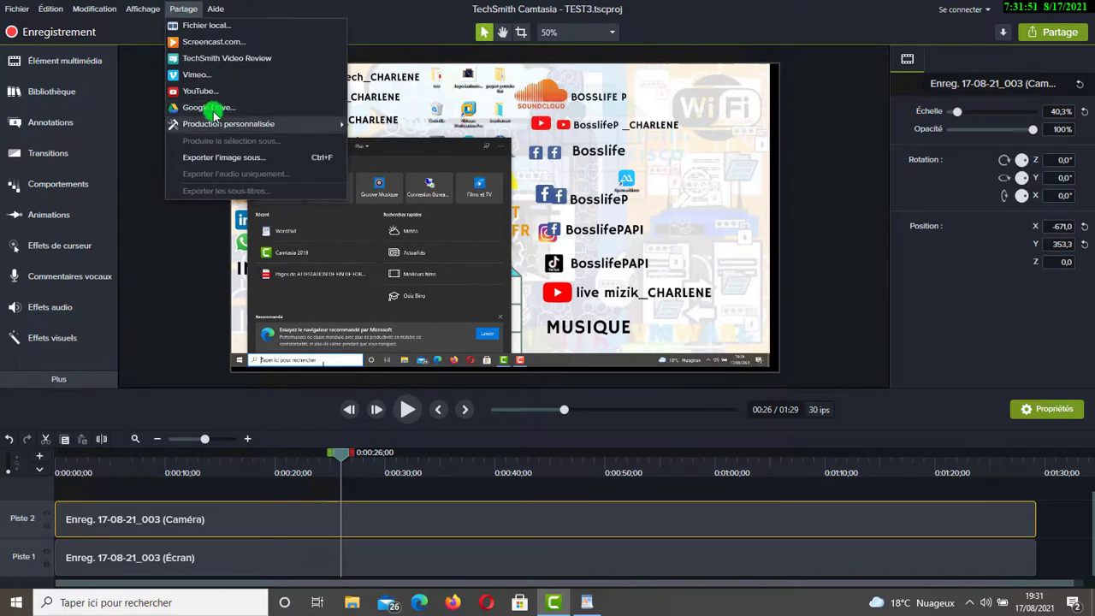
mouse_move(314, 125)
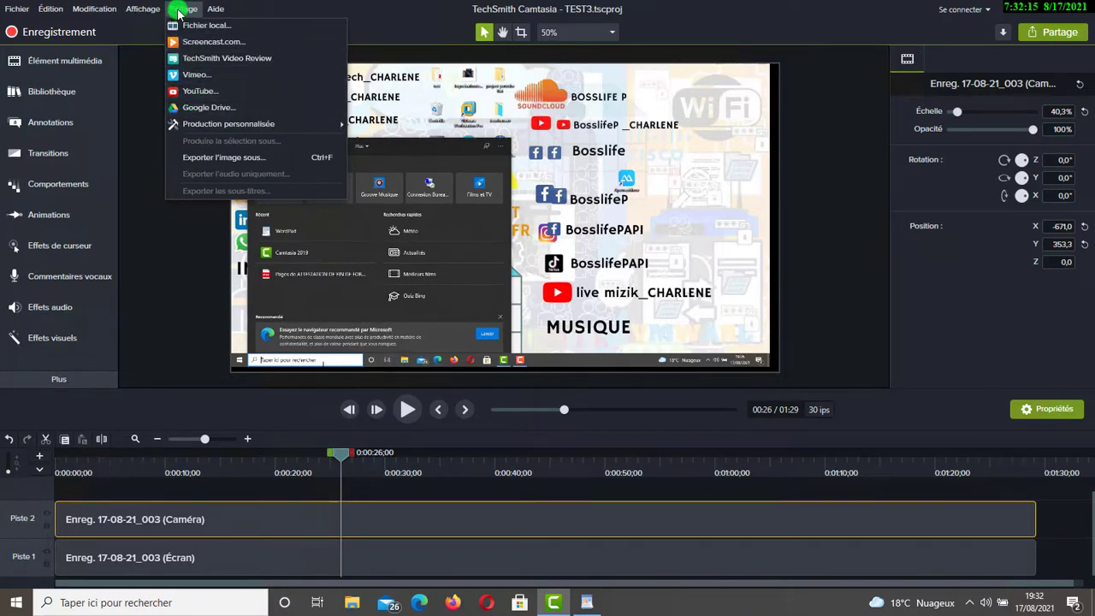
mouse_move(218, 128)
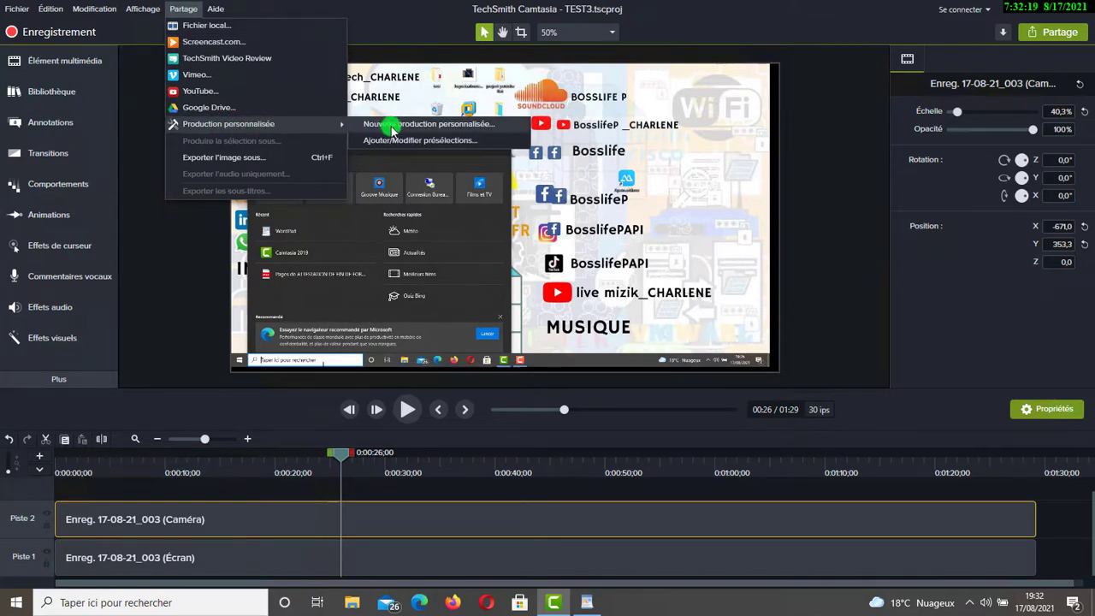
left_click(453, 128)
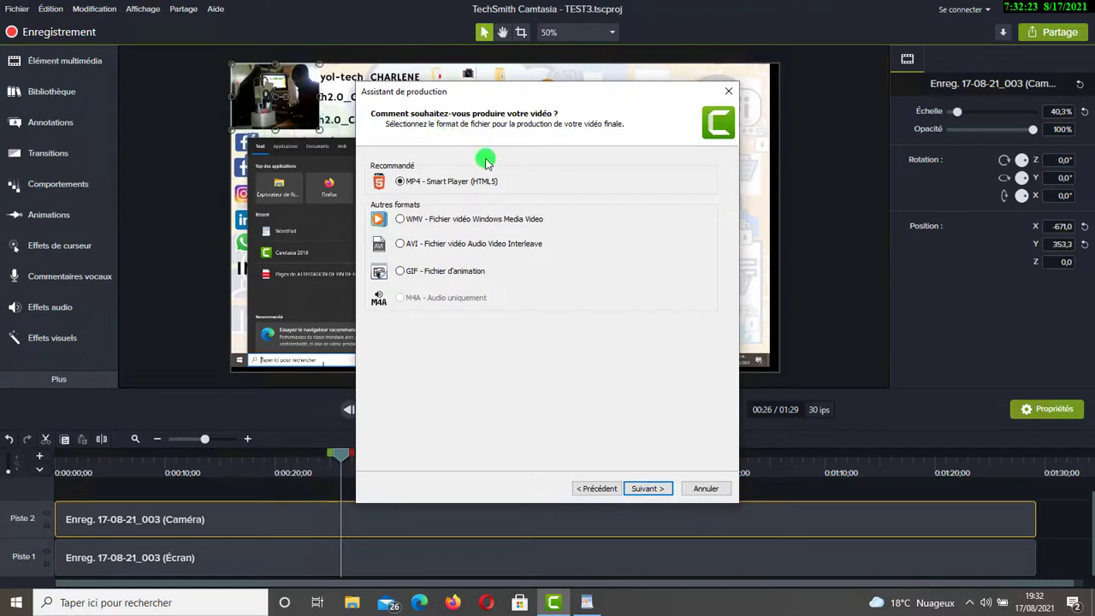
left_click_drag(511, 91, 397, 61)
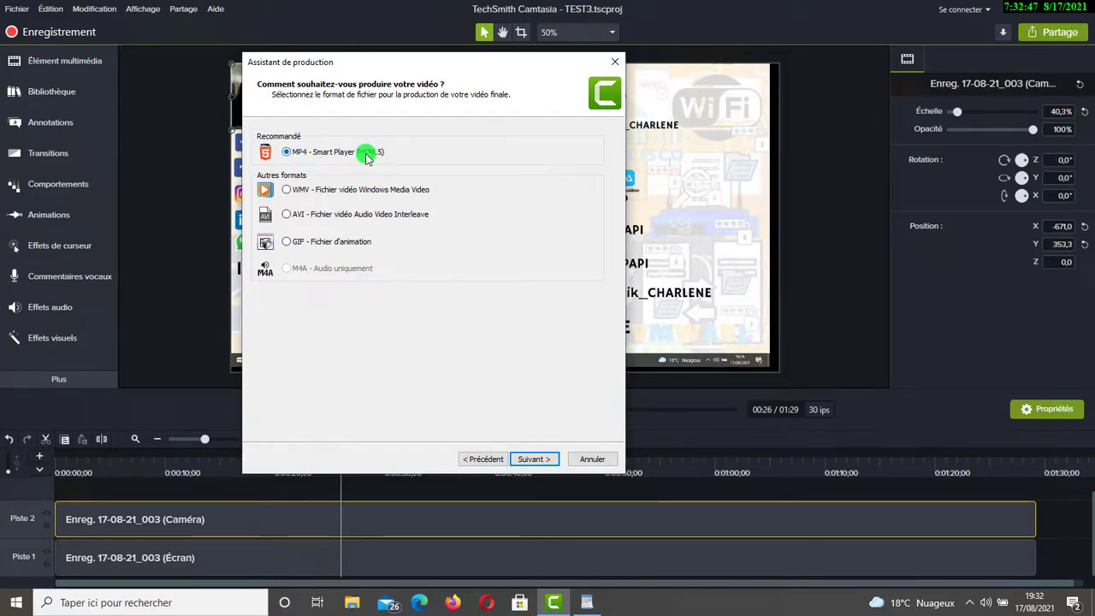
left_click(482, 461)
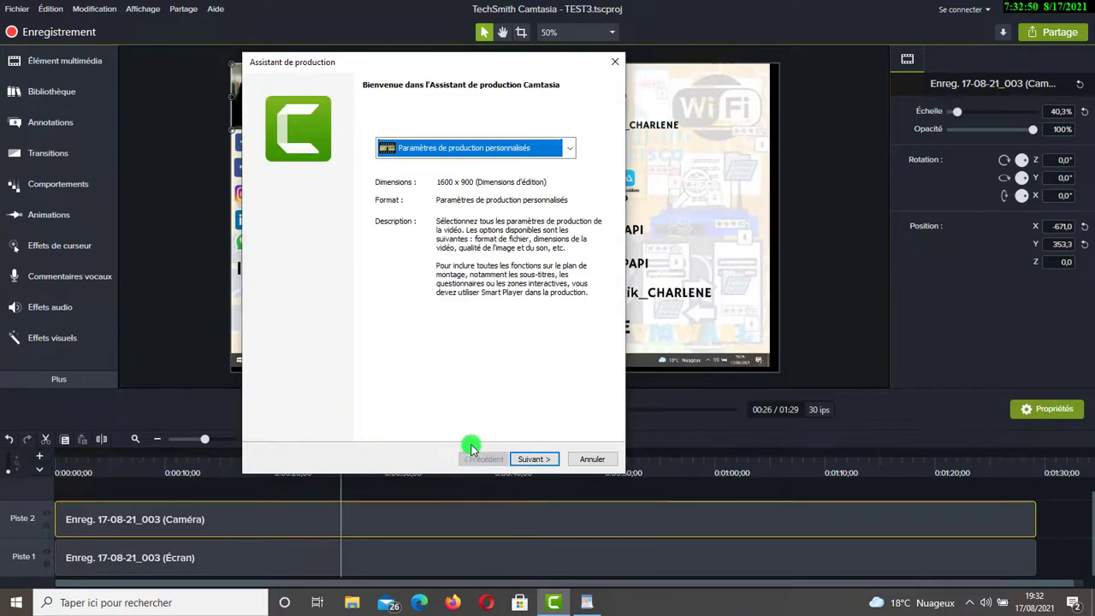
left_click(472, 147)
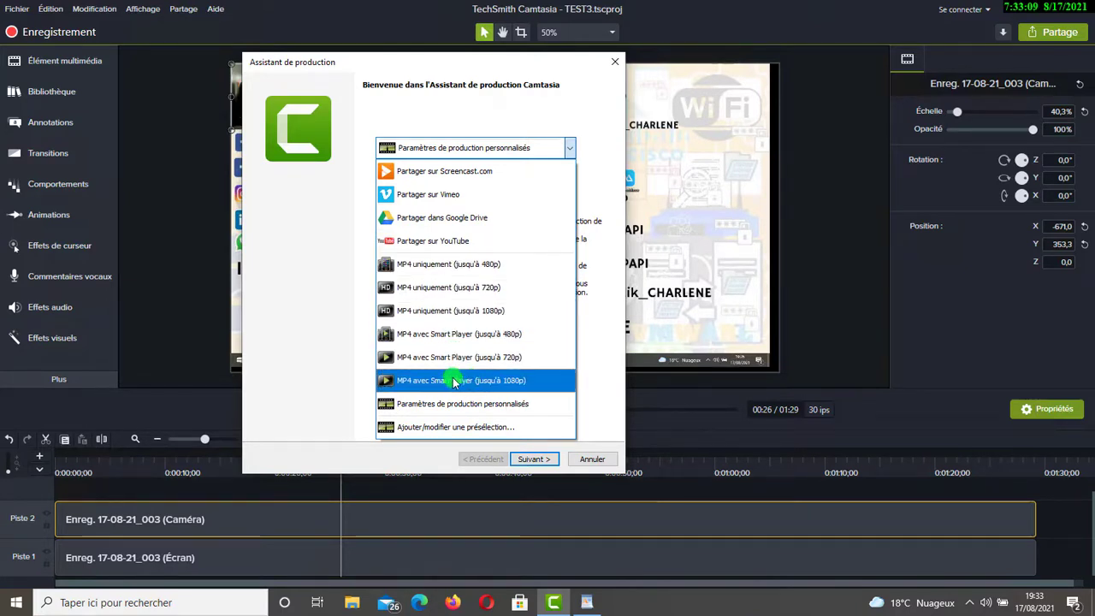
left_click(500, 319)
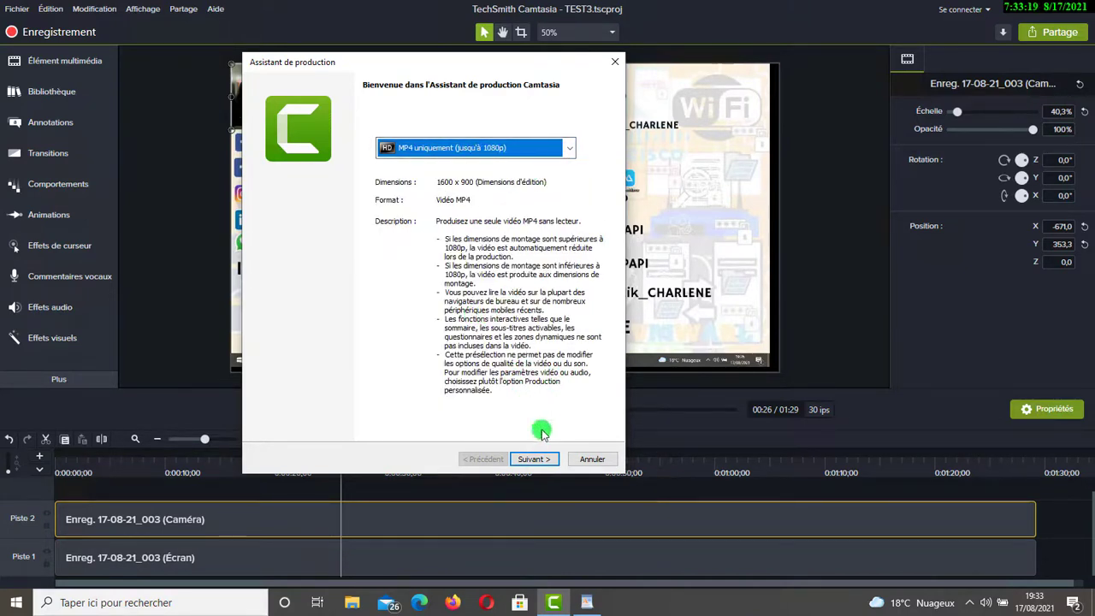
left_click(539, 458)
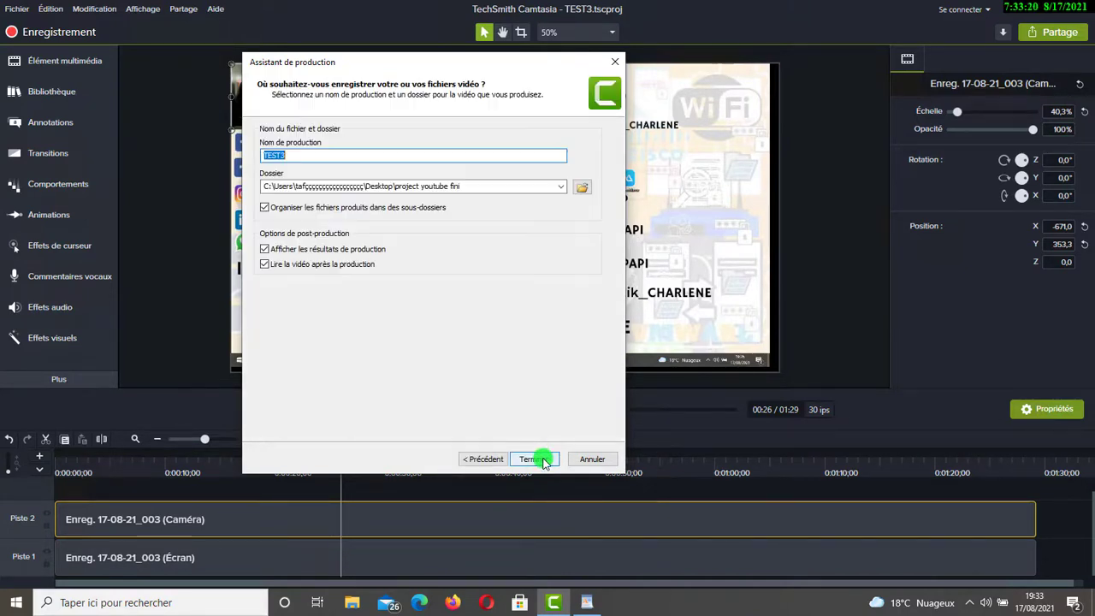
Keep TEST3 as the production name and open the output folder selection
left_click(314, 156)
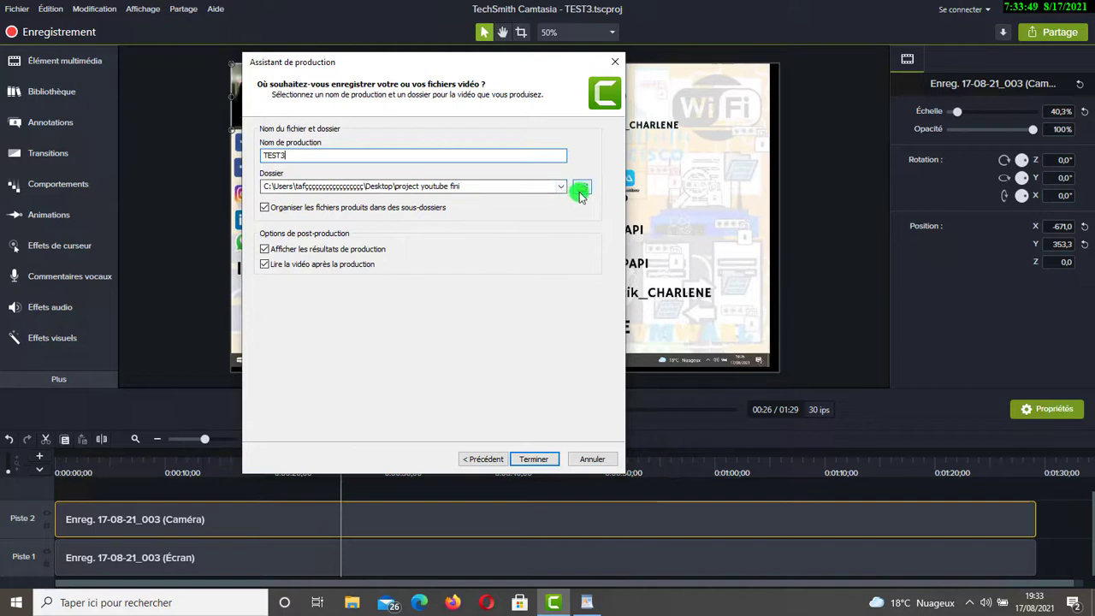
left_click(582, 190)
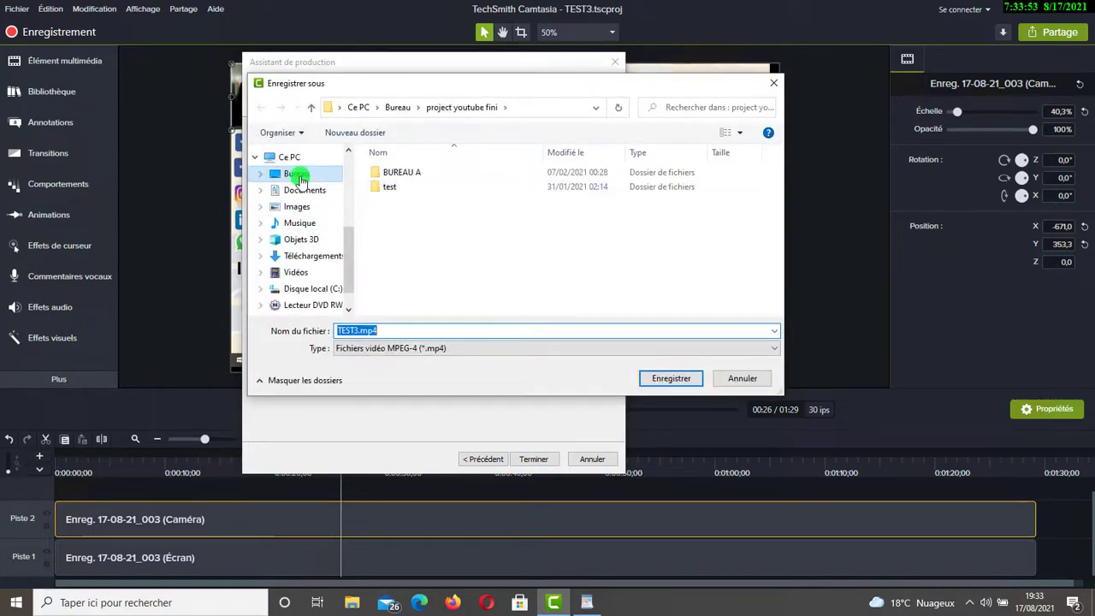
left_click(300, 176)
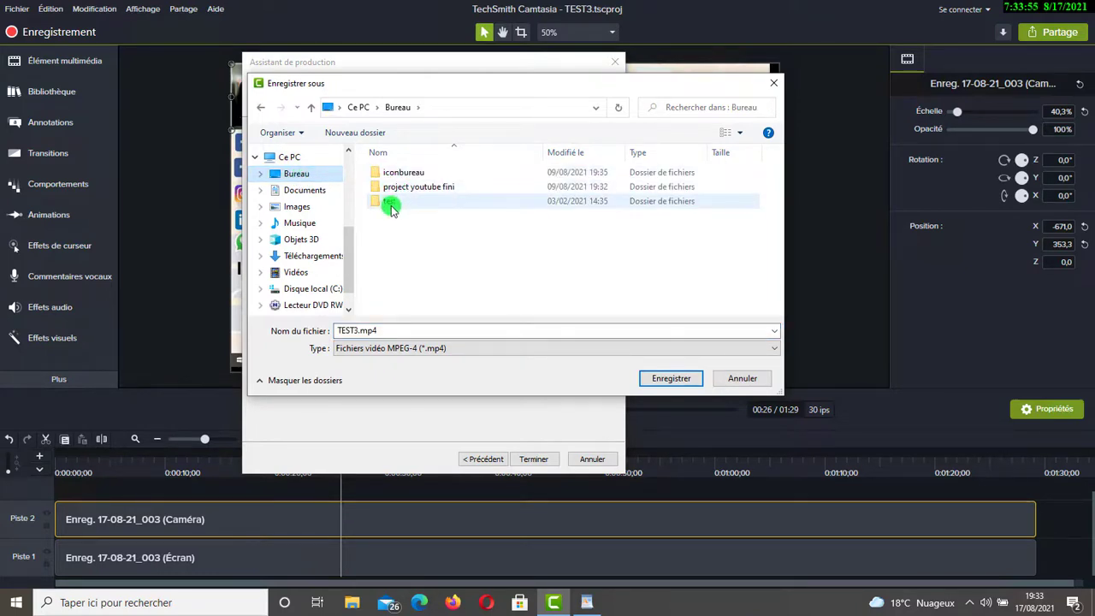
double_click(388, 204)
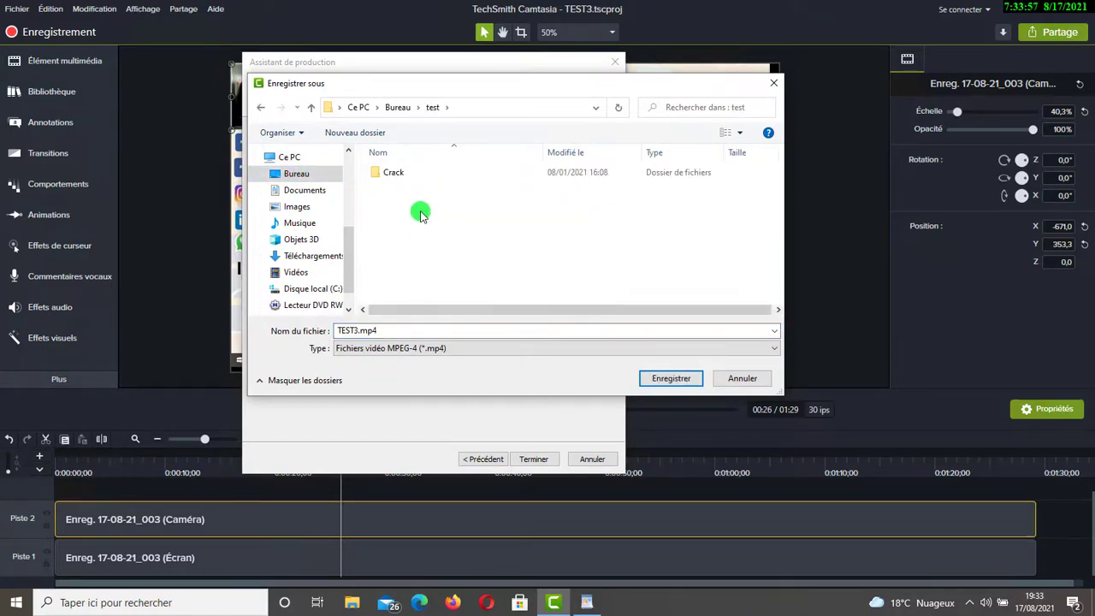
left_click(263, 110)
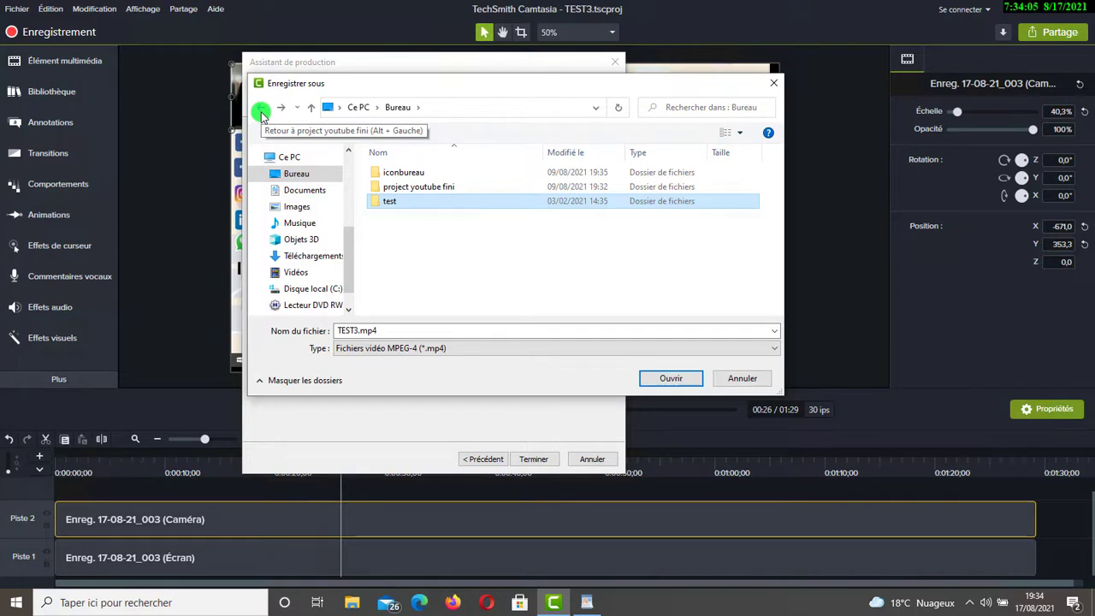
left_click(261, 110)
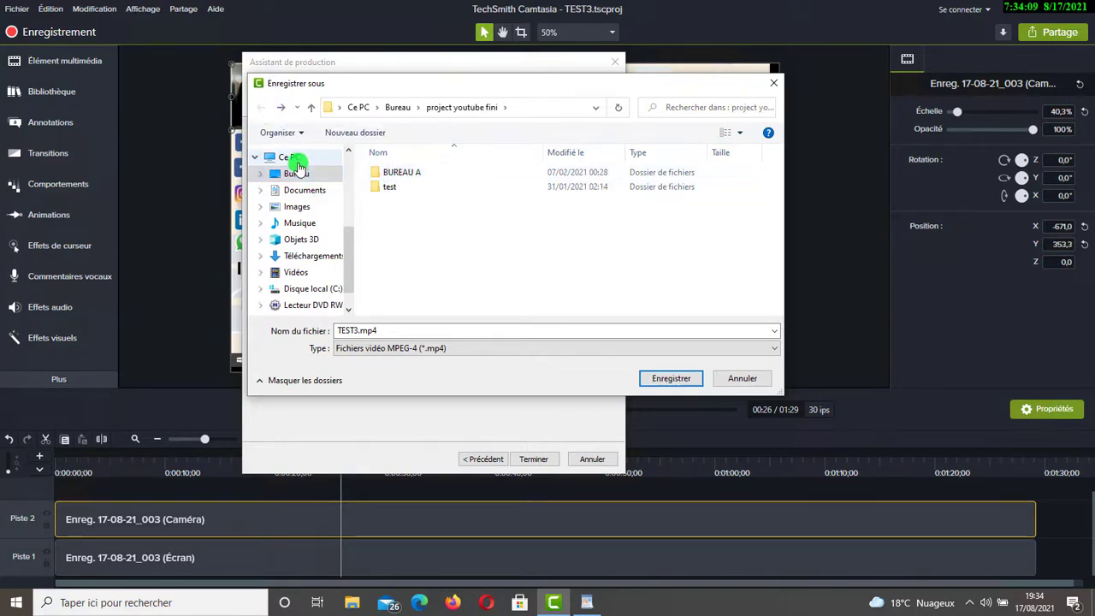
Set the output to TEST3.mp4 in the test folder under Documents > Camtasia, as an MPEG-4 video file
left_click(297, 189)
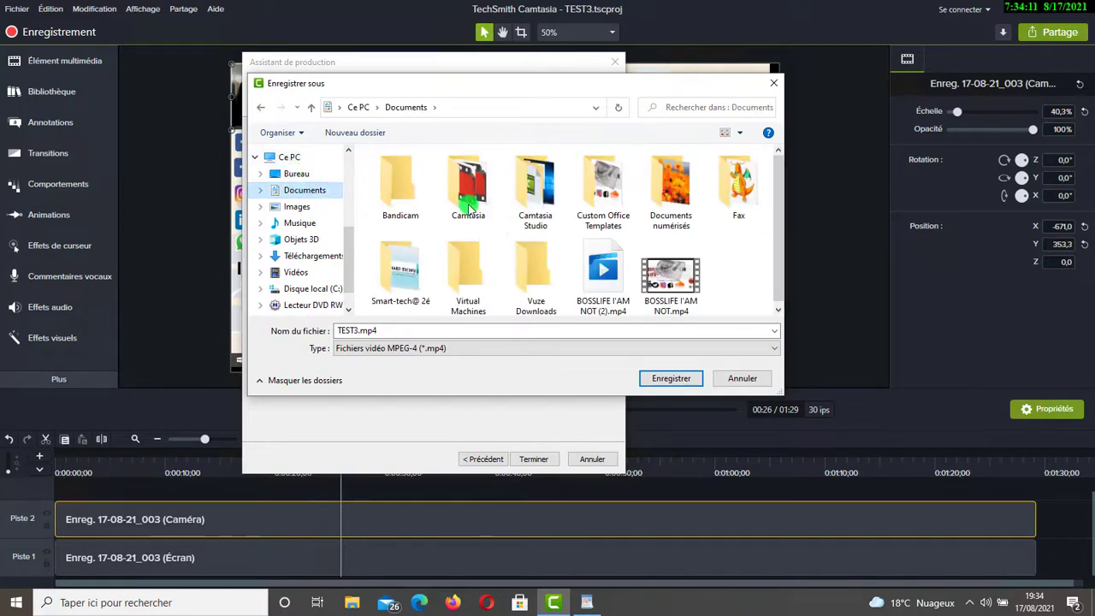
double_click(467, 175)
left_click(644, 188)
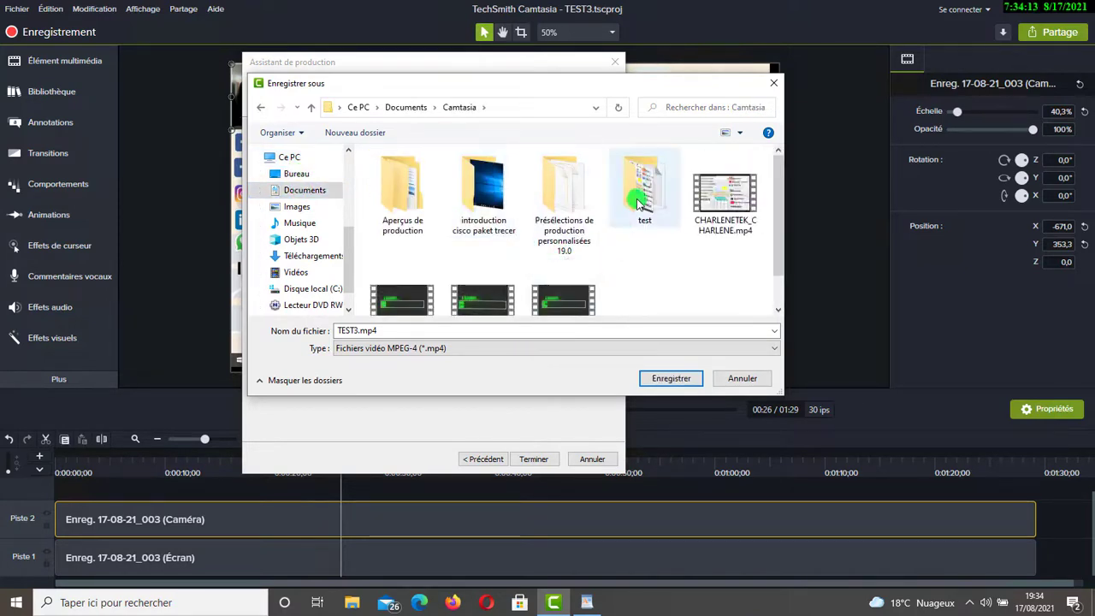
left_click(674, 378)
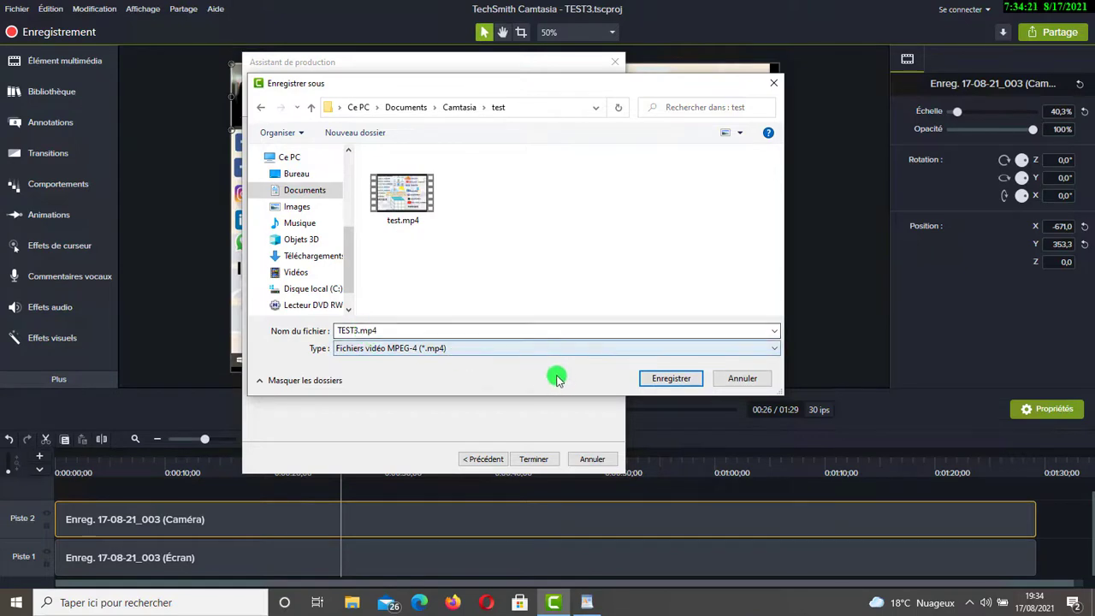
left_click(471, 349)
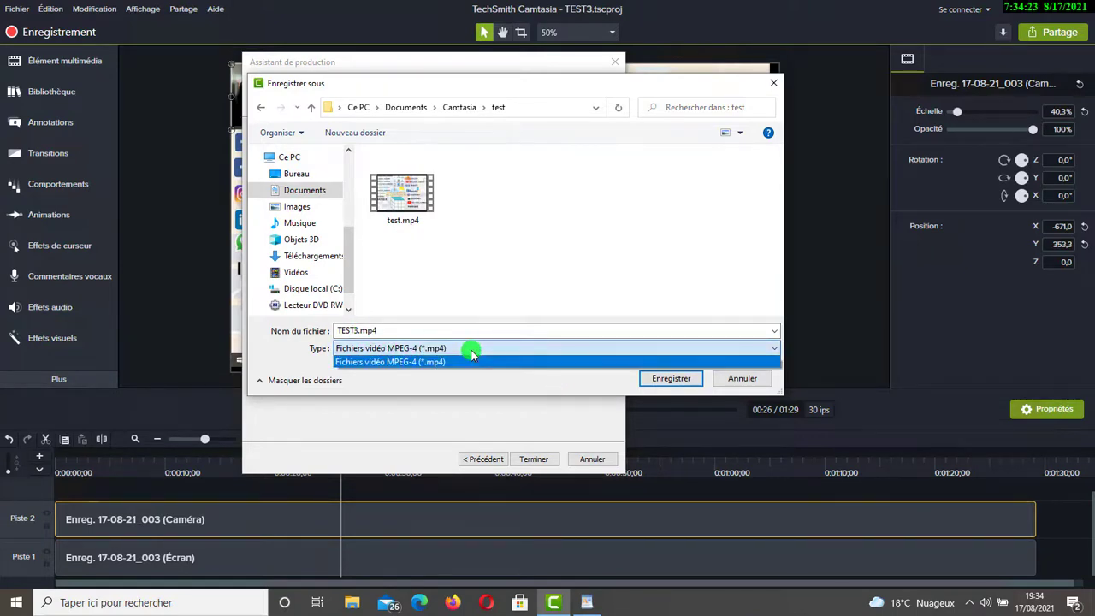
left_click(471, 349)
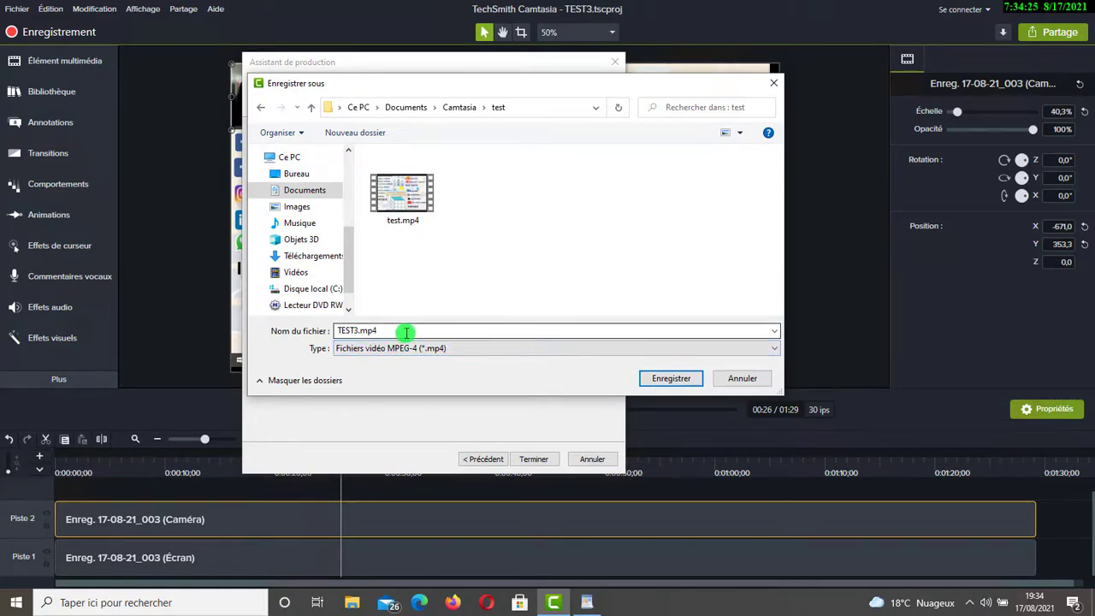
left_click(672, 380)
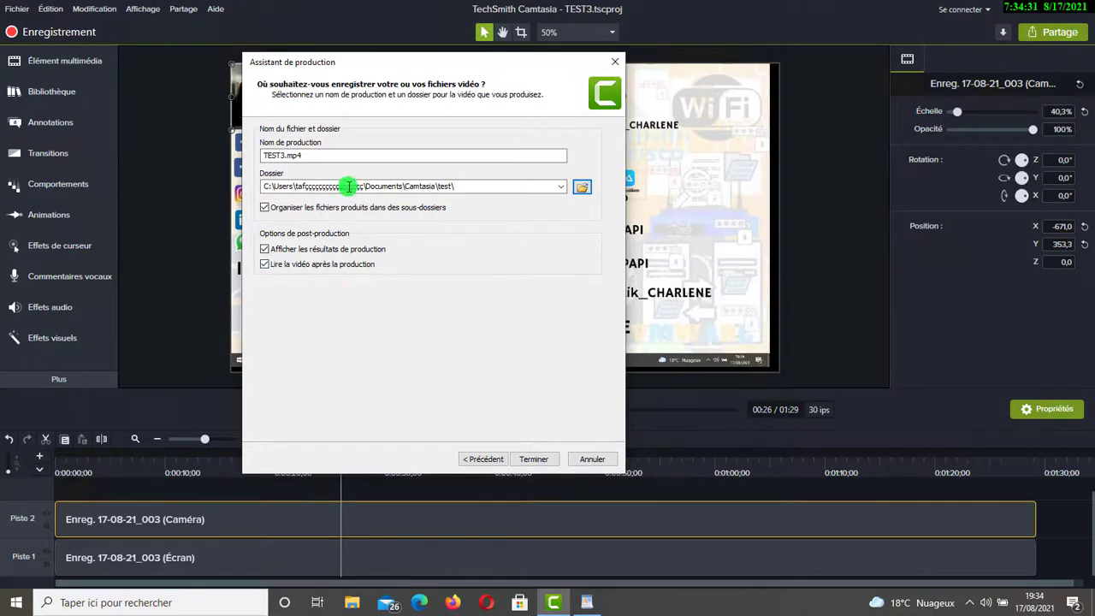
Finish the production wizard and start rendering the TEST3.mp4 video
left_click(286, 156)
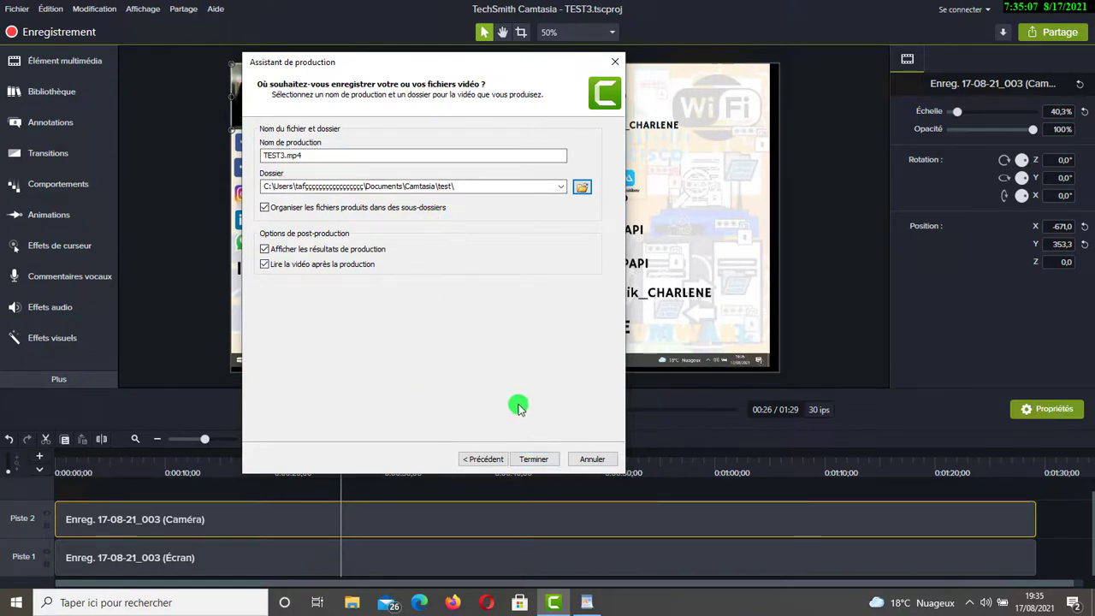
left_click(527, 460)
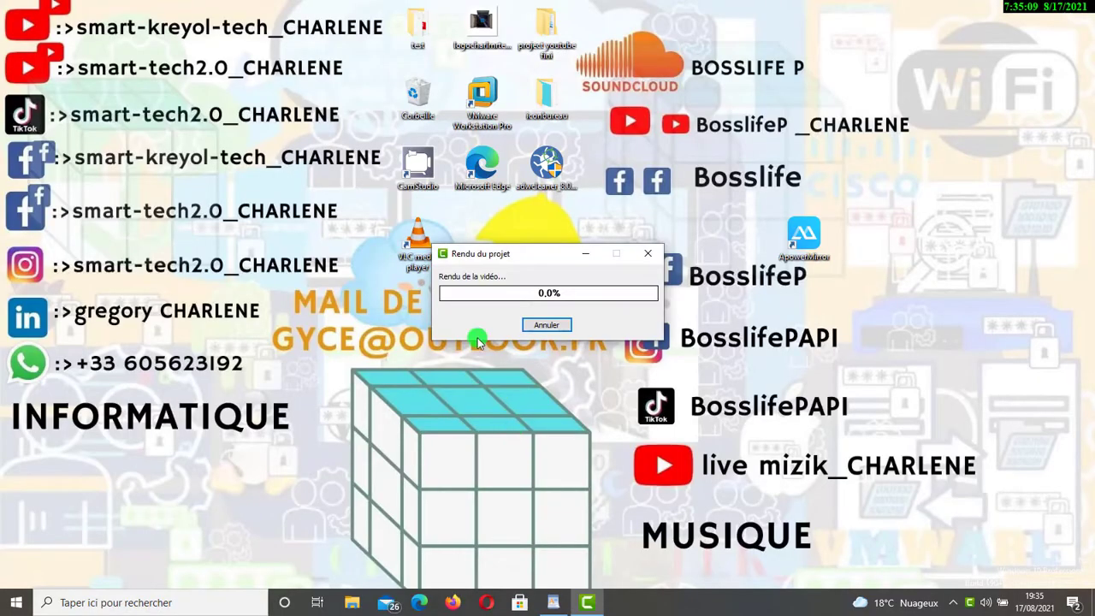